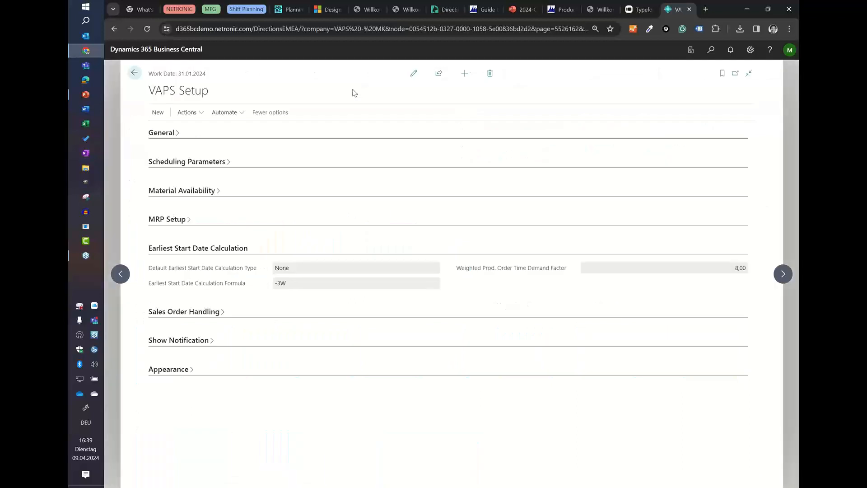
Collapse Earliest Start Date Calculation, expand the General section and enable editing of the VAPS Setup.
left_click(163, 250)
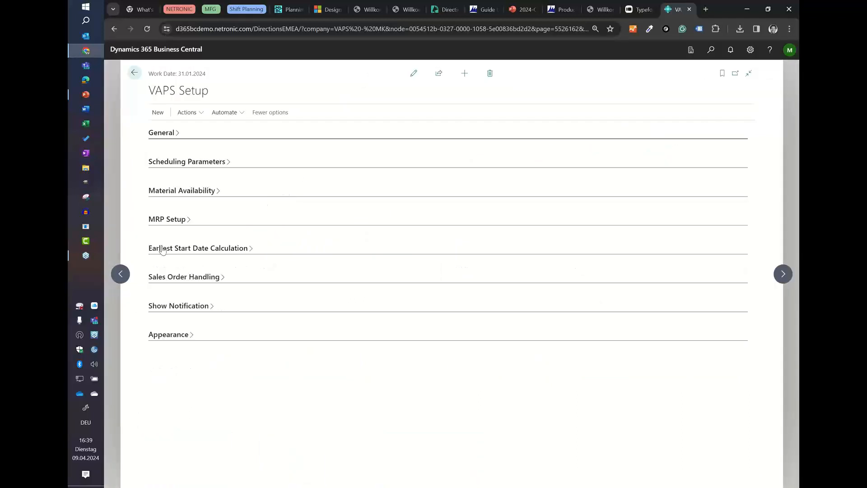
left_click(163, 133)
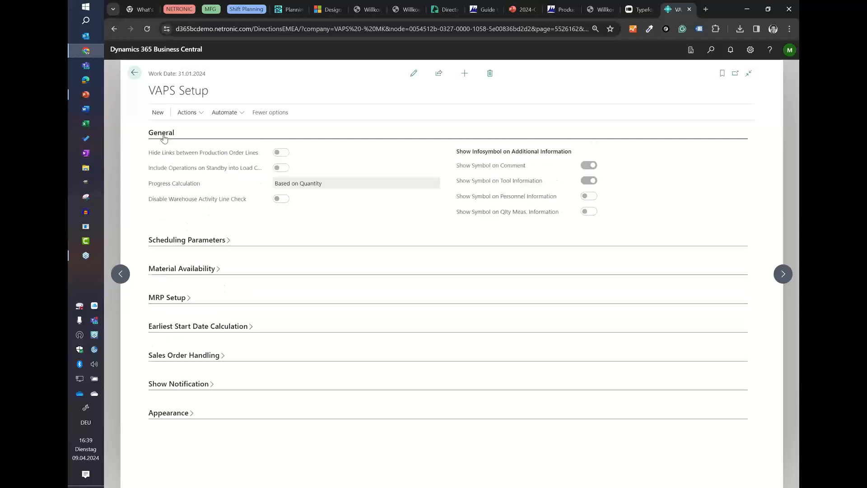
left_click(413, 73)
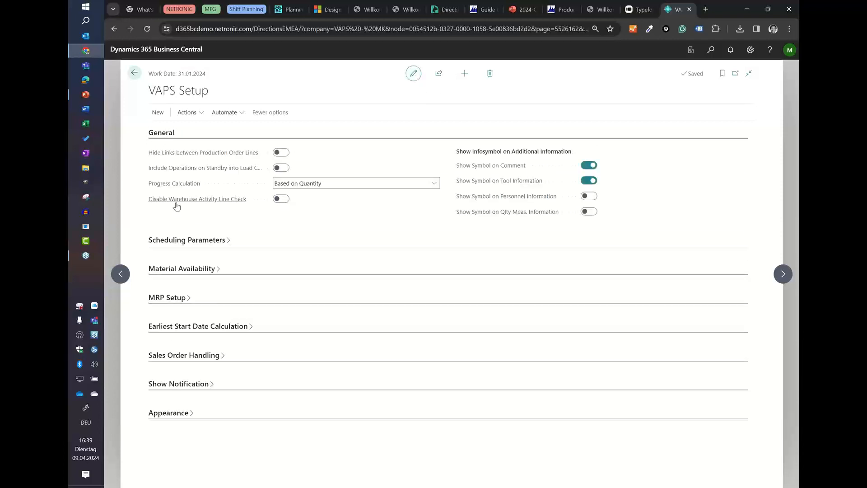
Try Based on Time and None for Progress Calculation, restore Based on Quantity, and toggle Disable Warehouse Activity Line Check on and off.
mouse_move(164, 188)
left_click(316, 187)
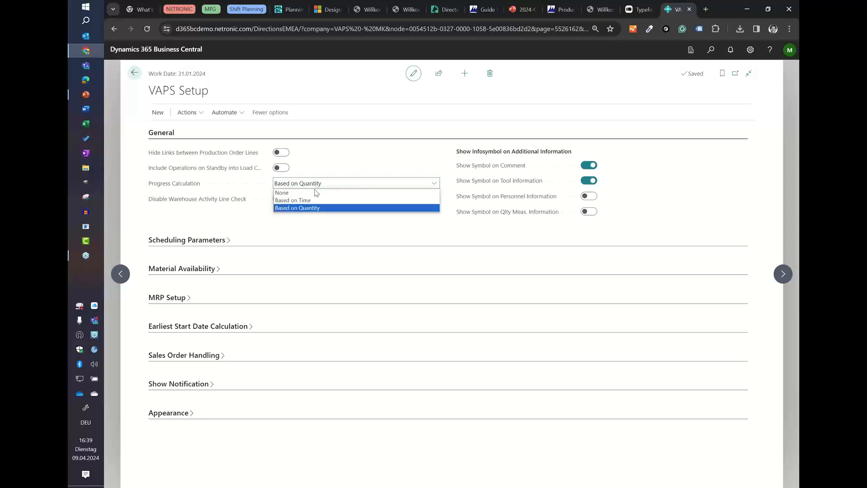
left_click(311, 200)
left_click(305, 186)
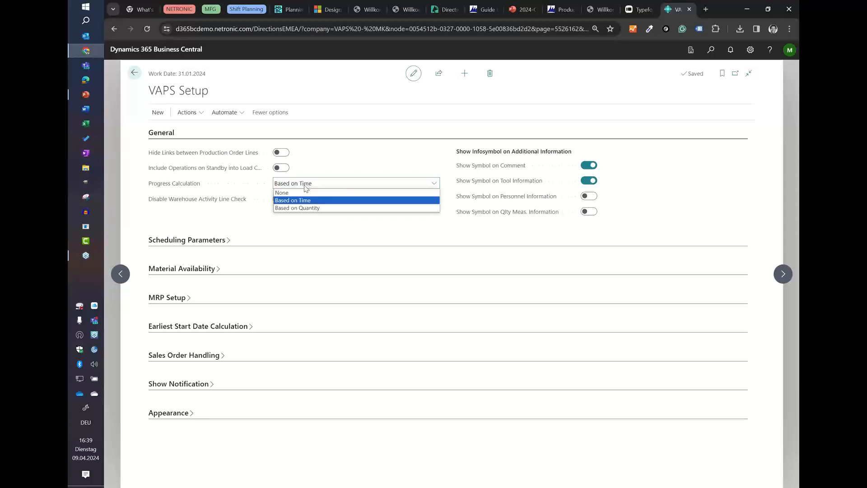
left_click(306, 193)
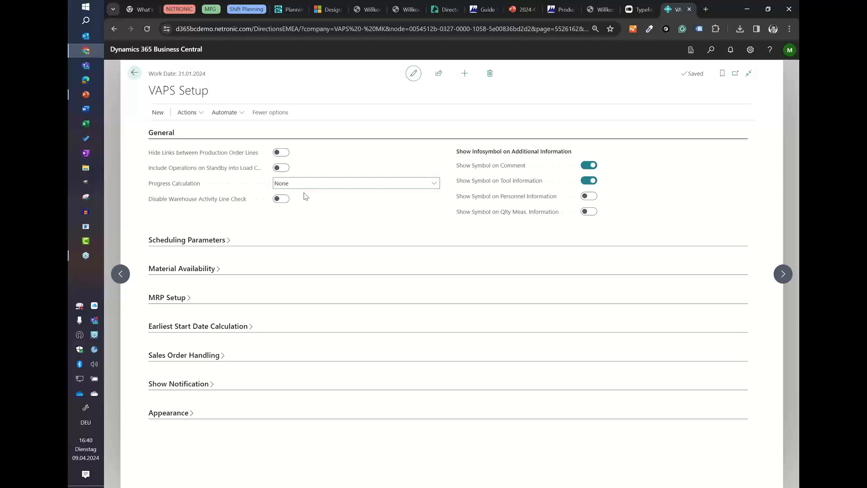
left_click(306, 185)
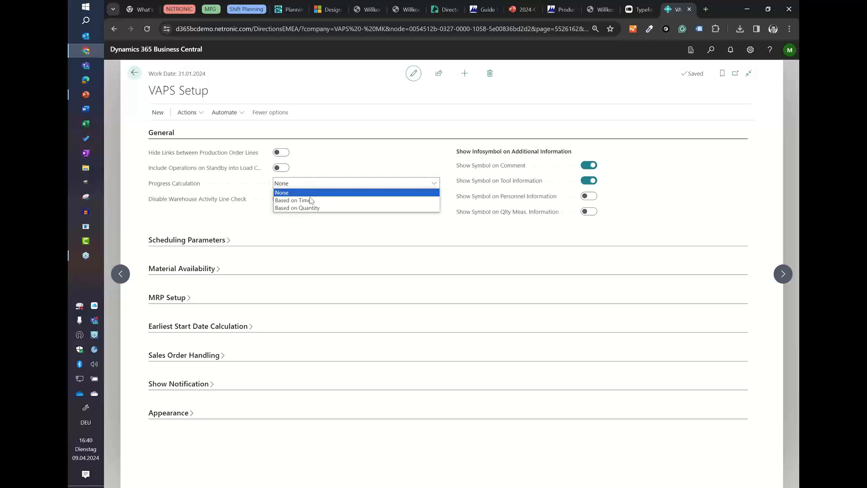
left_click(312, 202)
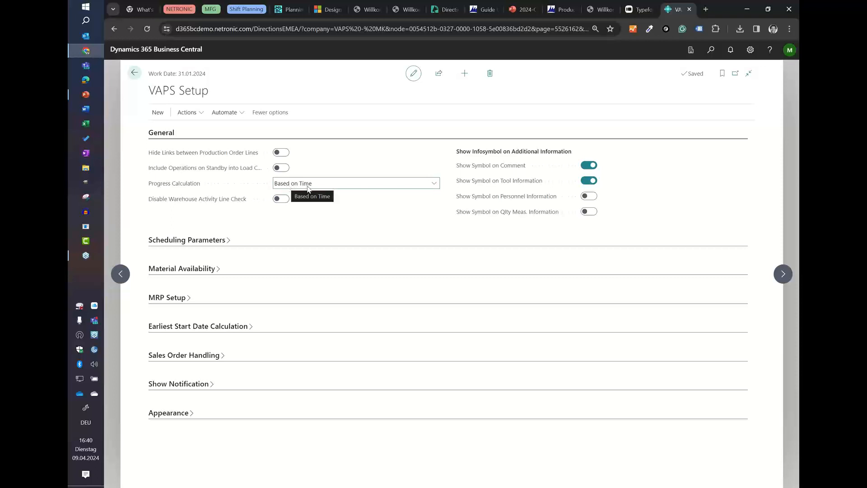
left_click(283, 184)
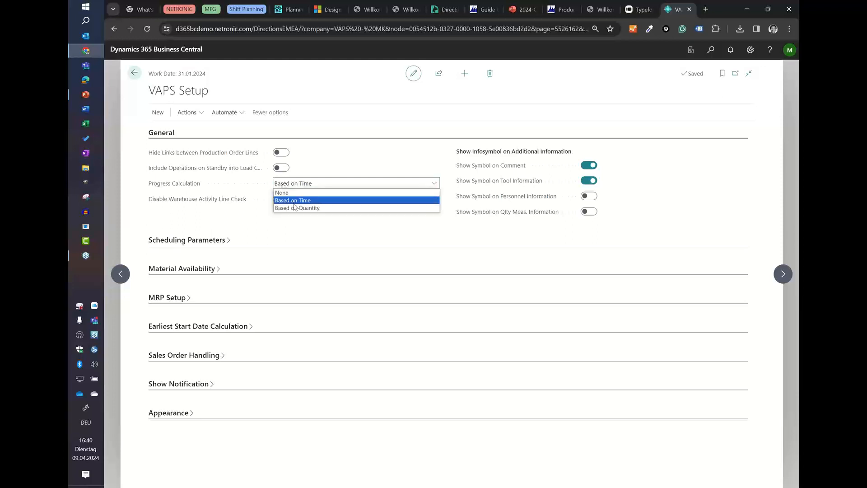
left_click(315, 210)
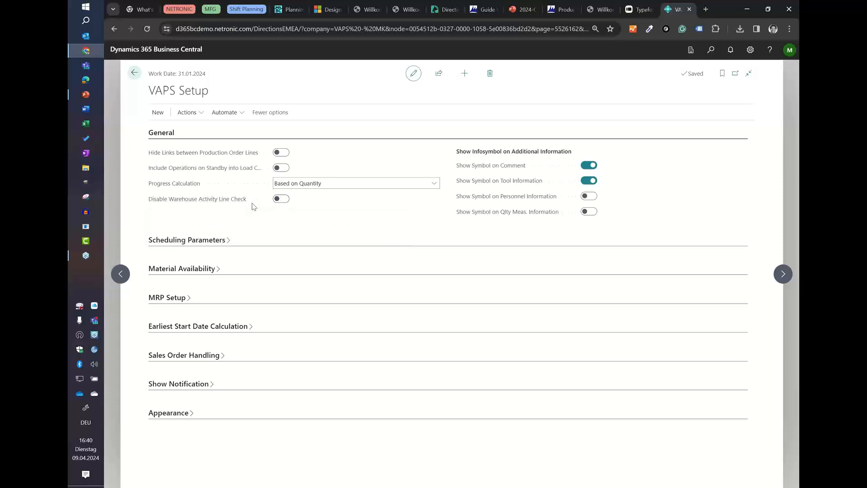
left_click(282, 202)
left_click(278, 204)
Leave the setup and create a NETRONIC VAPS simulation using the last used options and filters.
left_click(135, 72)
left_click(554, 73)
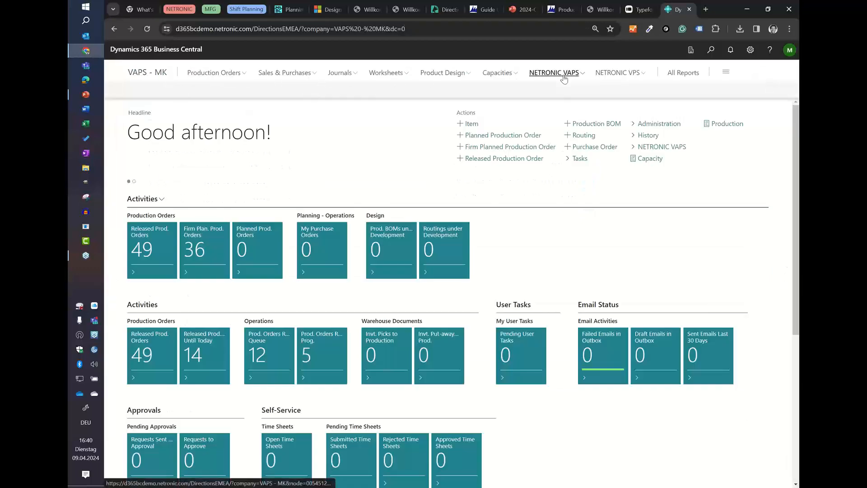
left_click(144, 88)
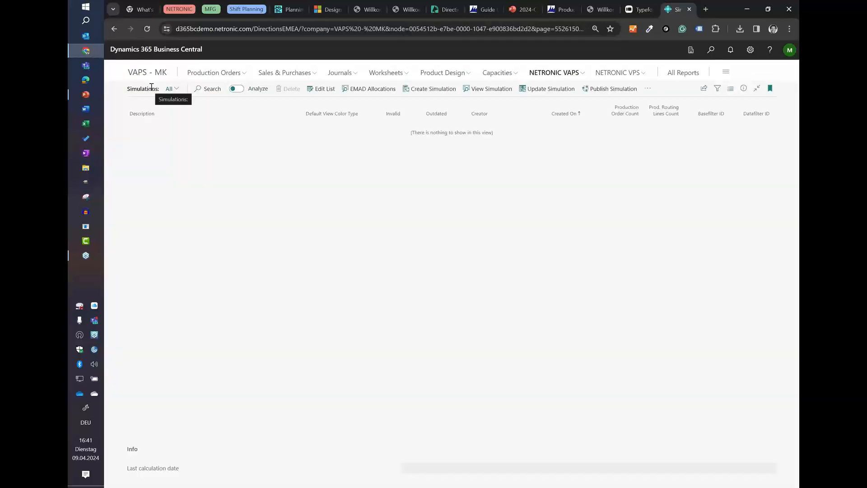
left_click(425, 90)
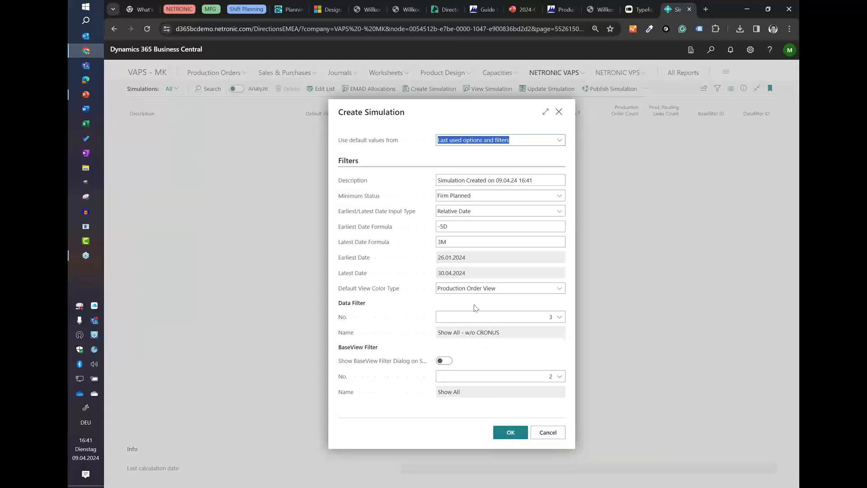
left_click(509, 433)
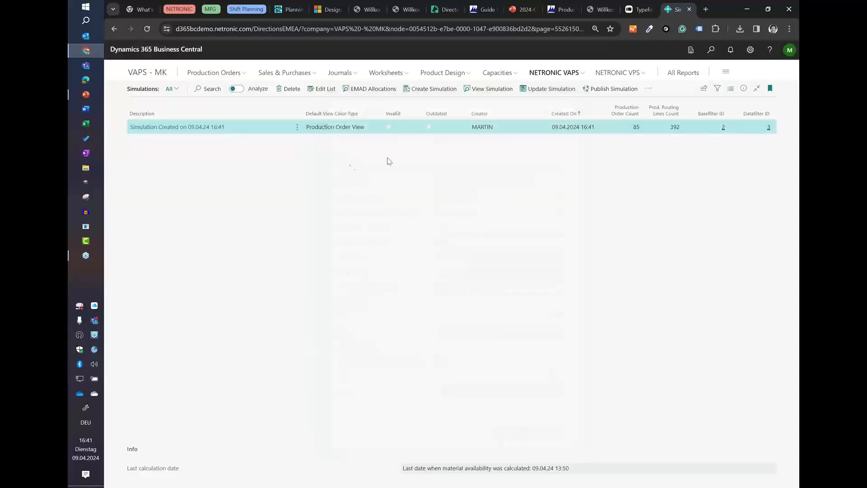
View the new simulation in the visual scheduler and examine the early February operations on the Beta machines.
left_click(485, 90)
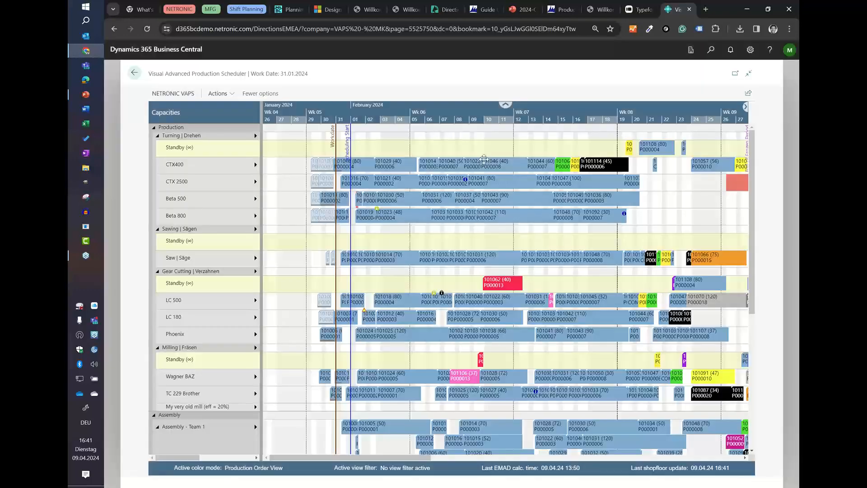
mouse_move(484, 159)
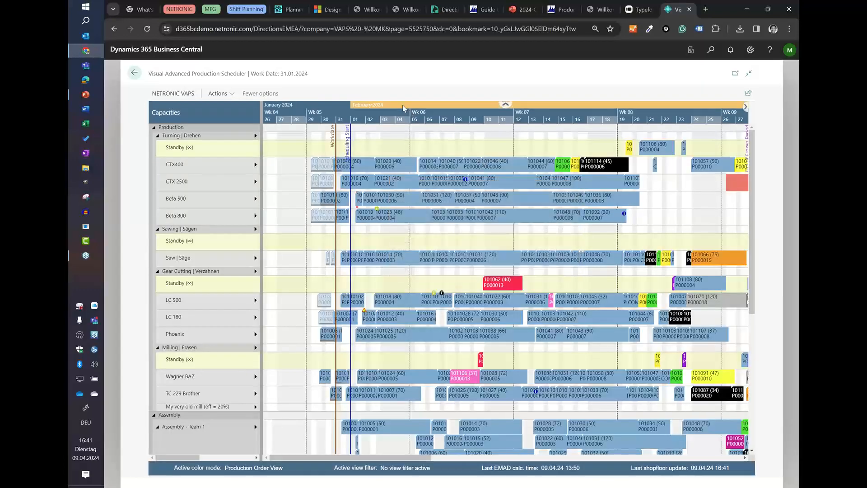
scroll(416, 144, "up", 2)
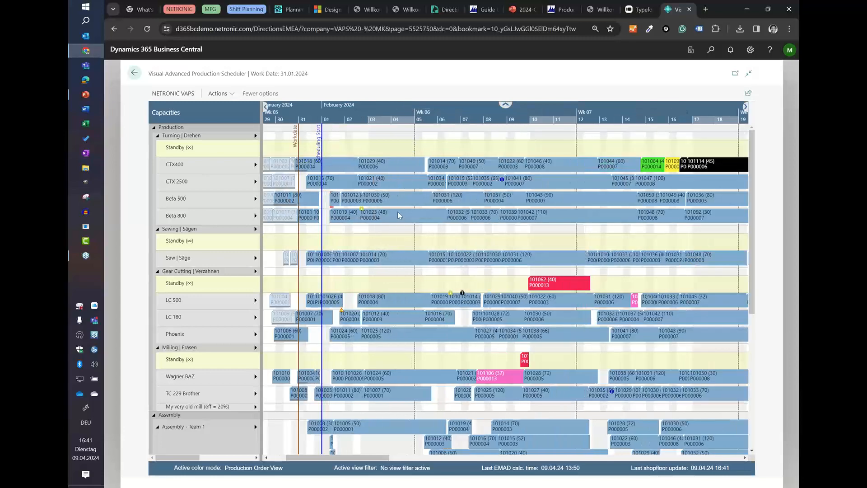
key("ctrl+plus")
key("ctrl+plus")
key("ctrl+plus")
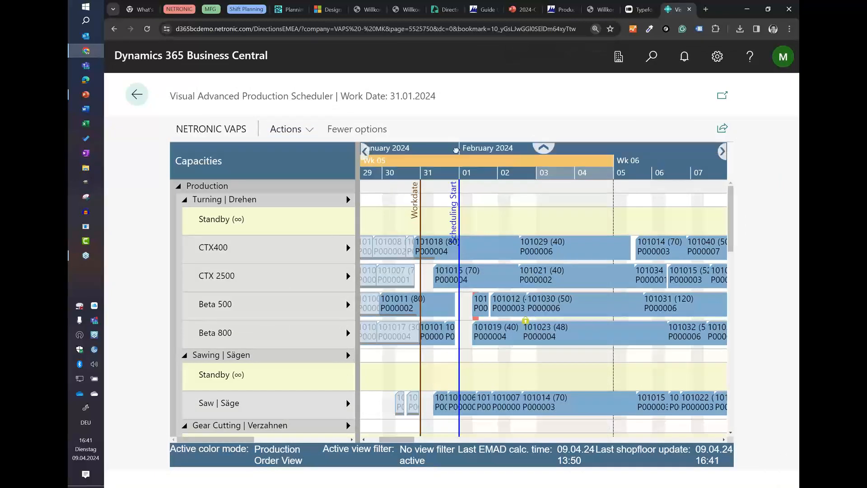
scroll(470, 316, "right", 2)
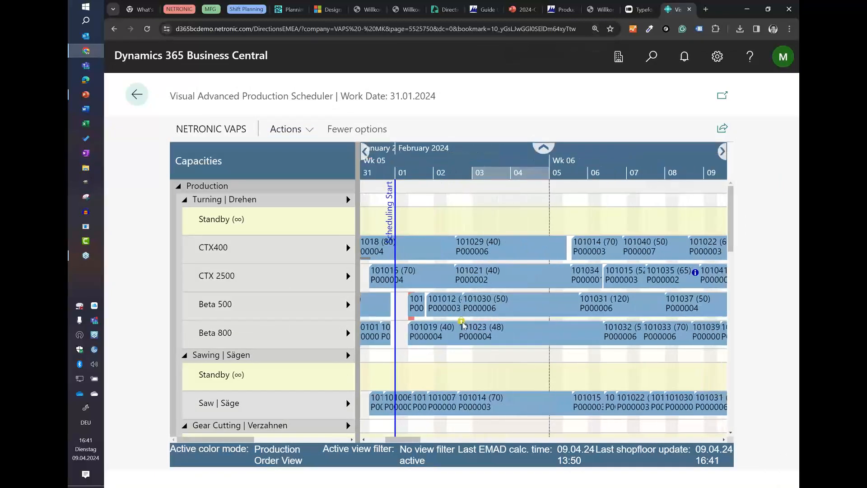
mouse_move(463, 325)
Pin the P000003 operation starting around 1 February on Beta 500 with its capacity blocked.
right_click(445, 311)
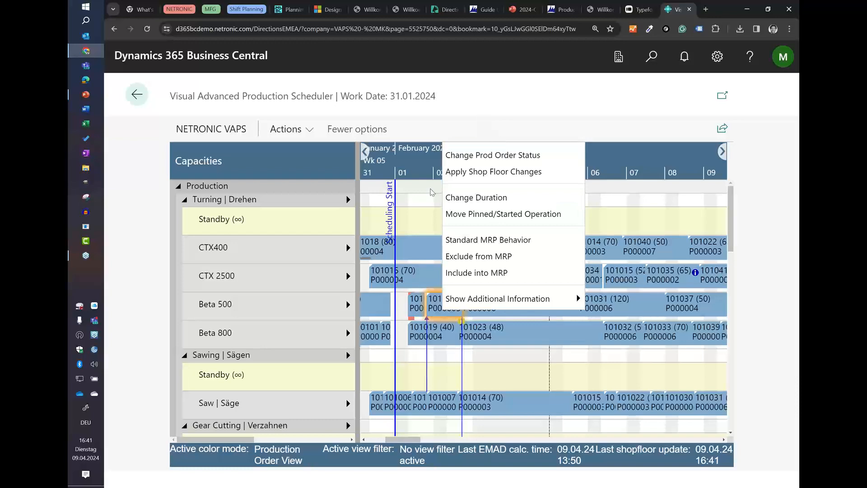
key("ctrl+minus")
key("ctrl+minus")
key("ctrl+minus")
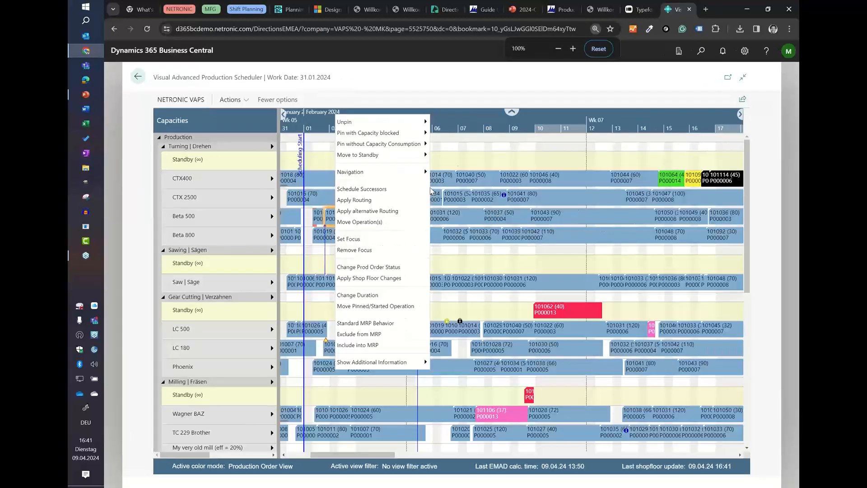
left_click(456, 310)
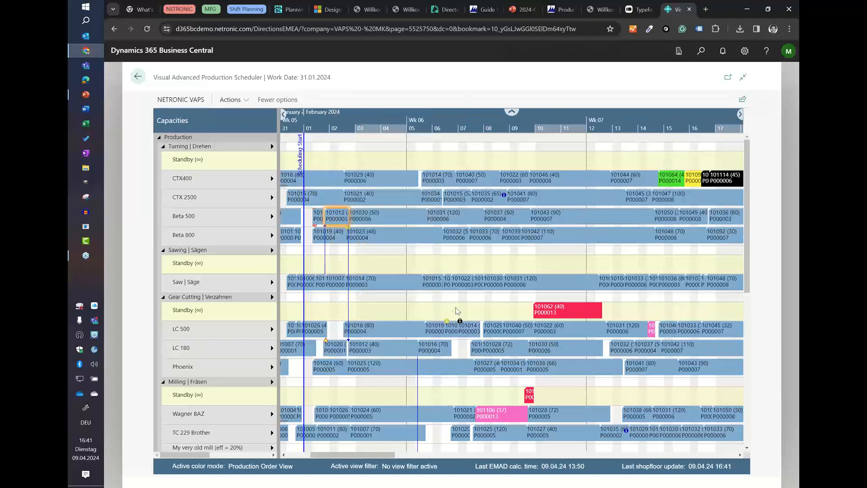
right_click(332, 219)
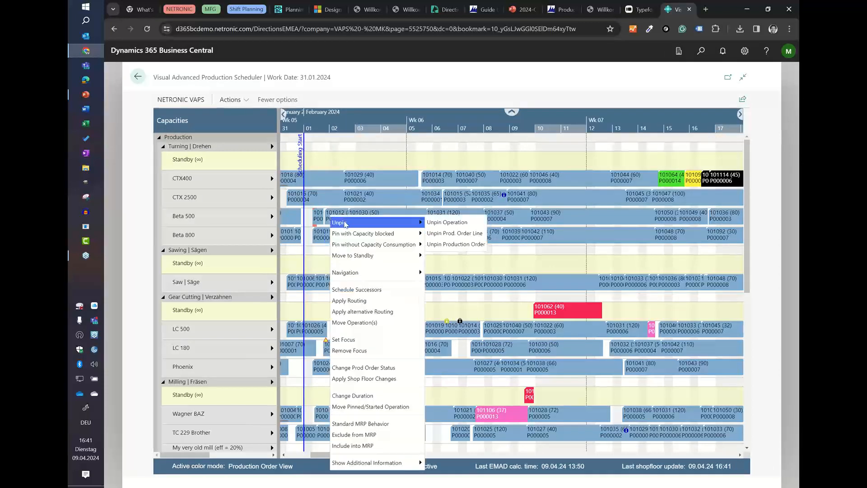
mouse_move(348, 233)
left_click(440, 233)
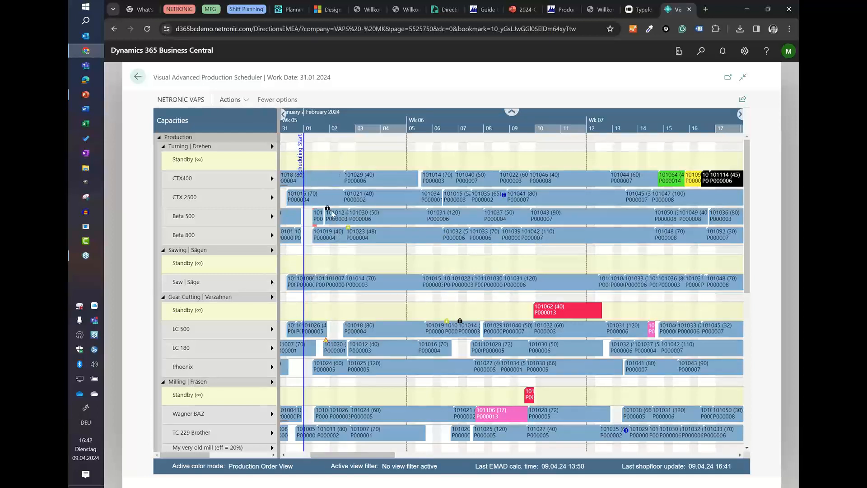
Select the 48-piece P000004 operation on Beta 800 and trace its linked operations through assembly to Quality Control.
mouse_move(336, 219)
left_click(377, 233)
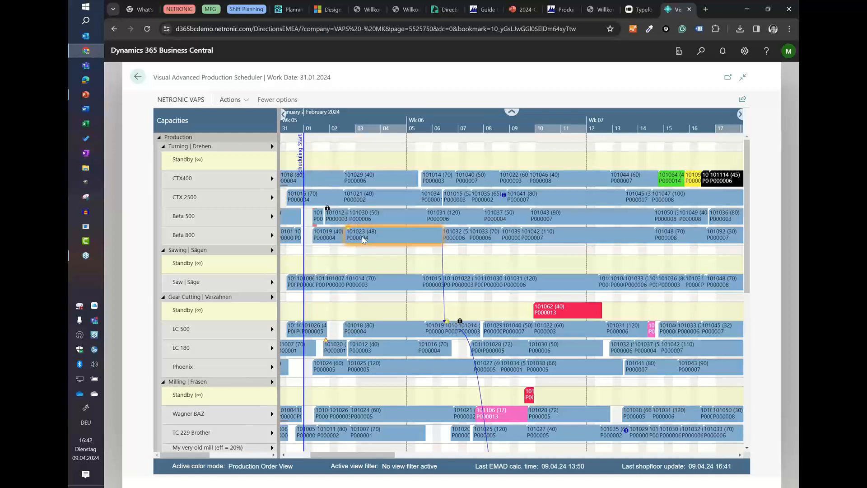
mouse_move(364, 237)
scroll(449, 326, "down", 3)
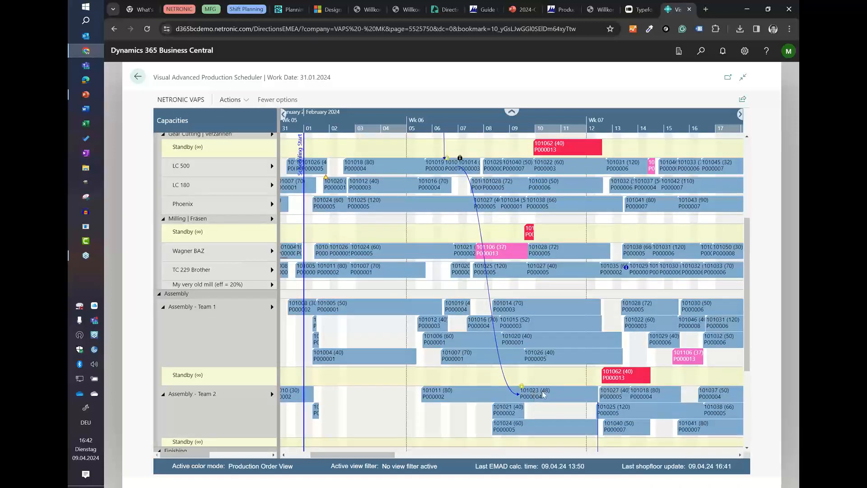
scroll(540, 397, "down", 3)
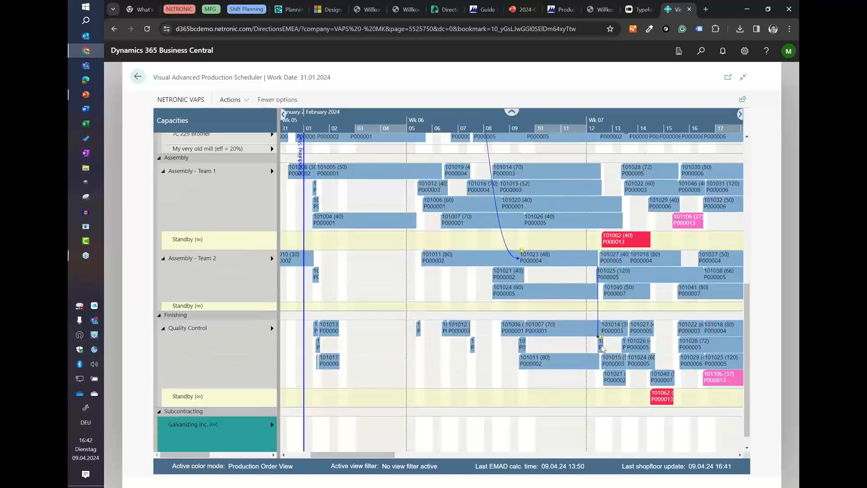
mouse_move(602, 347)
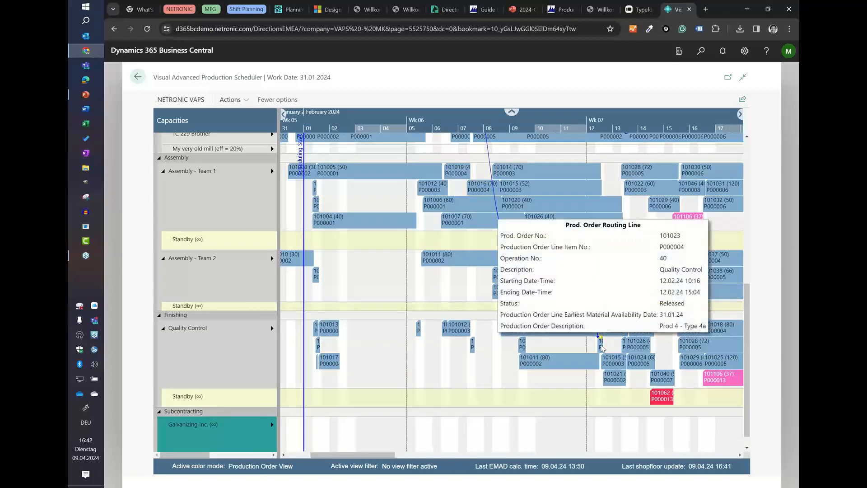
scroll(541, 283, "up", 5)
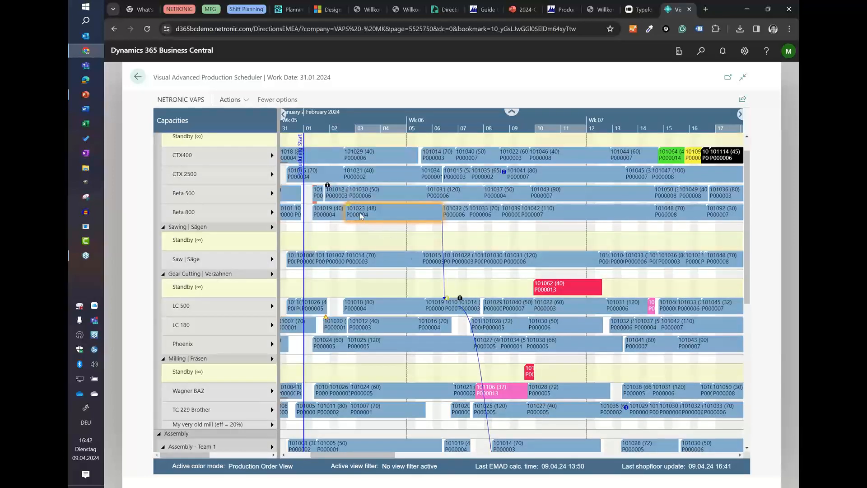
Open the released production order of the 48-piece P000004 operation and display its put-away, pick and movement lines.
double_click(359, 213)
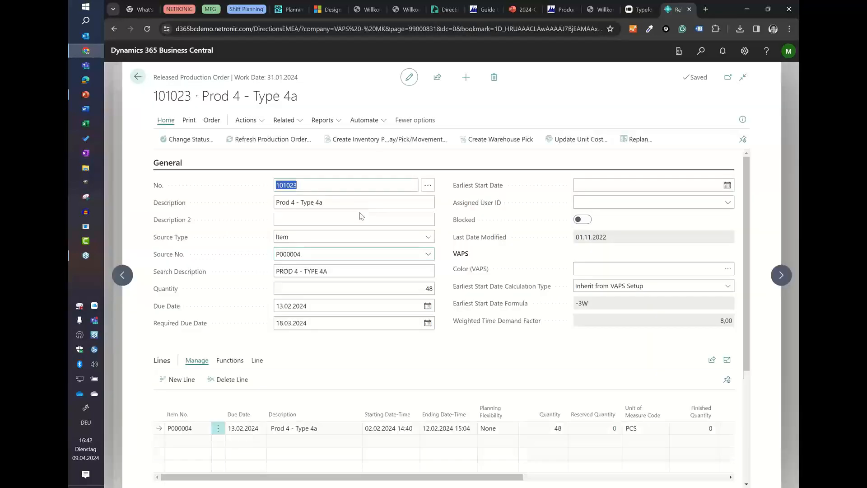
left_click(253, 120)
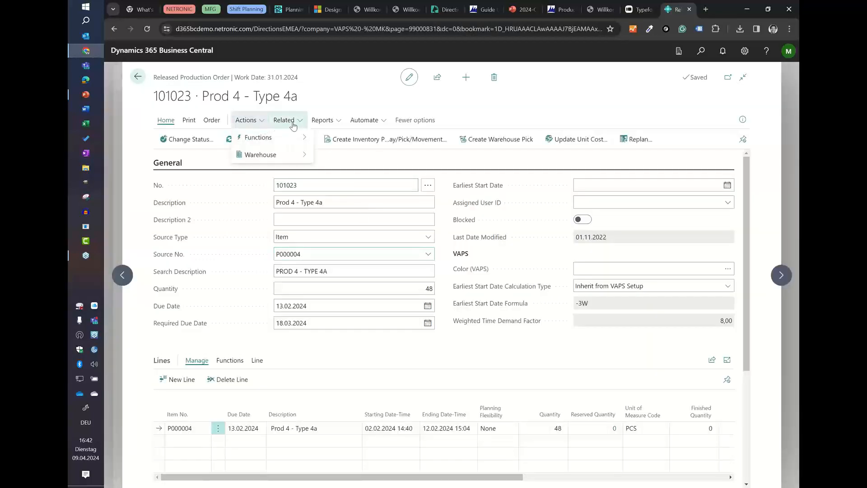
left_click(289, 121)
left_click(291, 138)
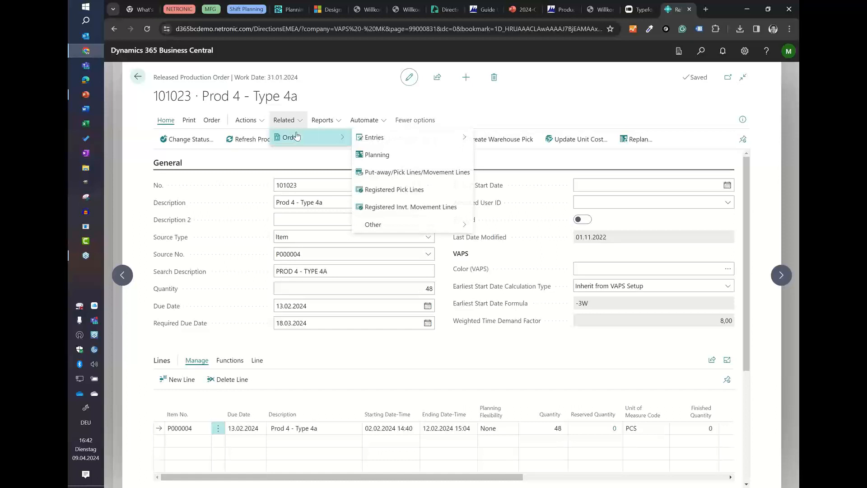
left_click(386, 172)
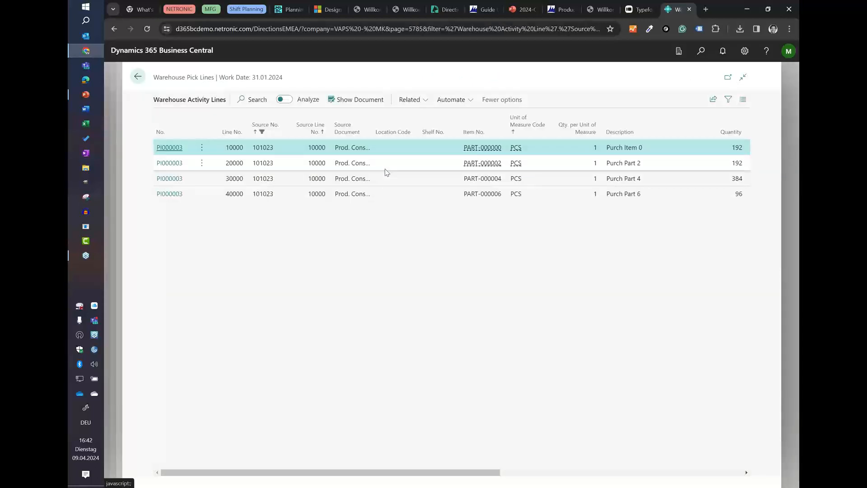
Return to the visual scheduler and check the routing line details of the P000004 operation on Beta 800.
left_click(135, 80)
left_click(135, 79)
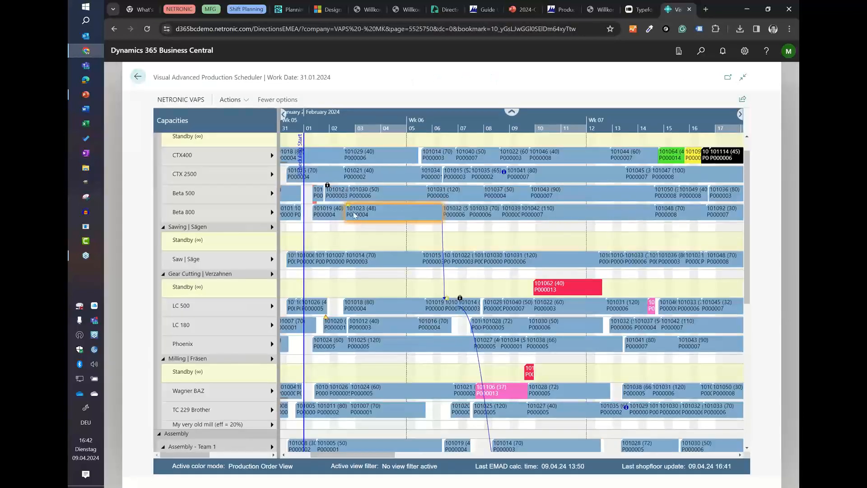
mouse_move(352, 211)
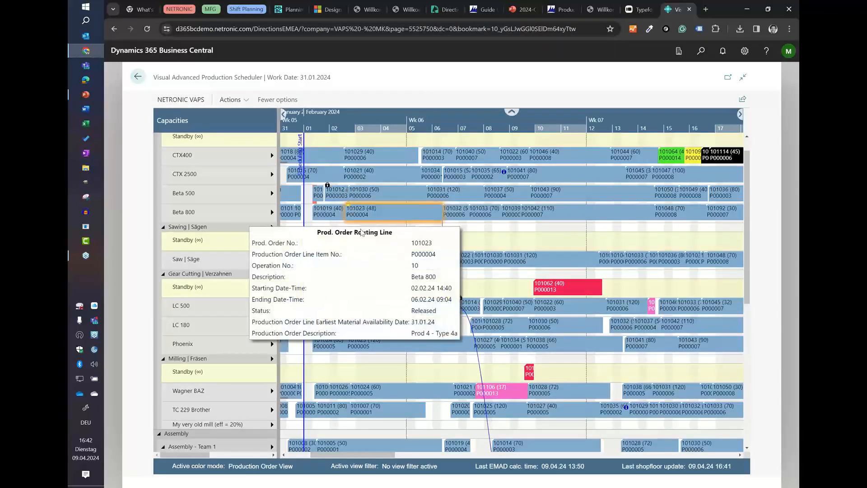
Deselect the P000004 operation and check the scheduler's edit commands for loading shop floor data and warehouse activity information.
left_click(344, 226)
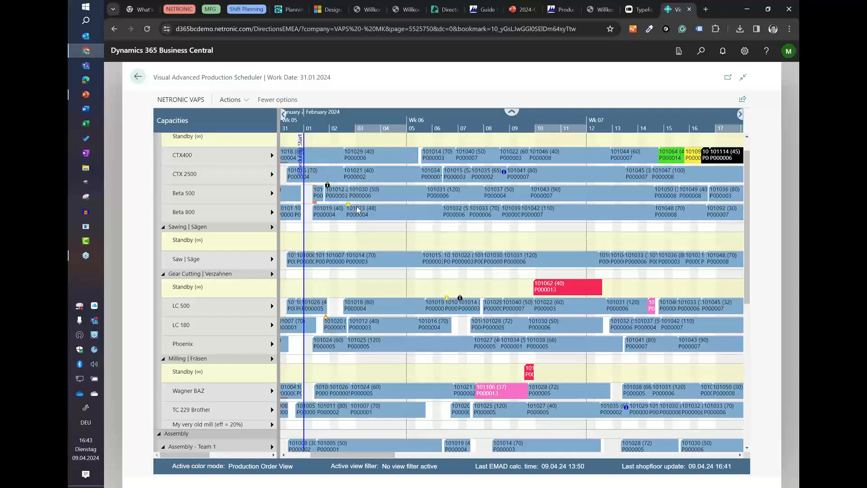
mouse_move(357, 211)
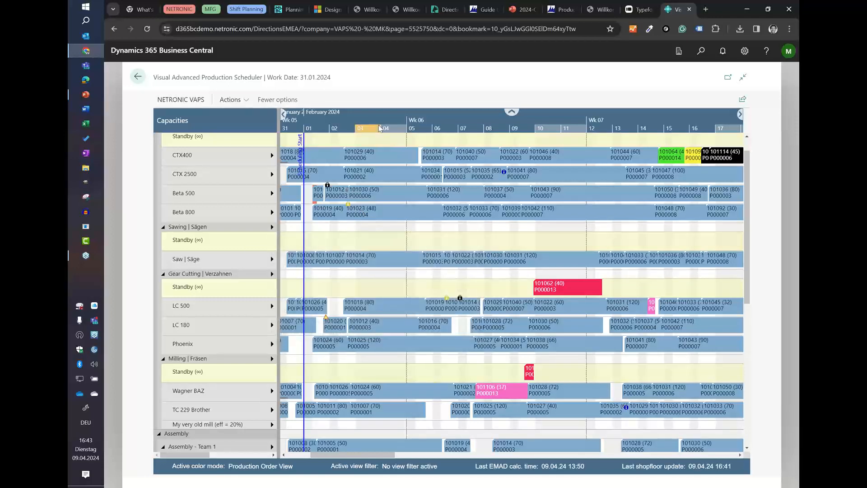
scroll(372, 121, "down", 3)
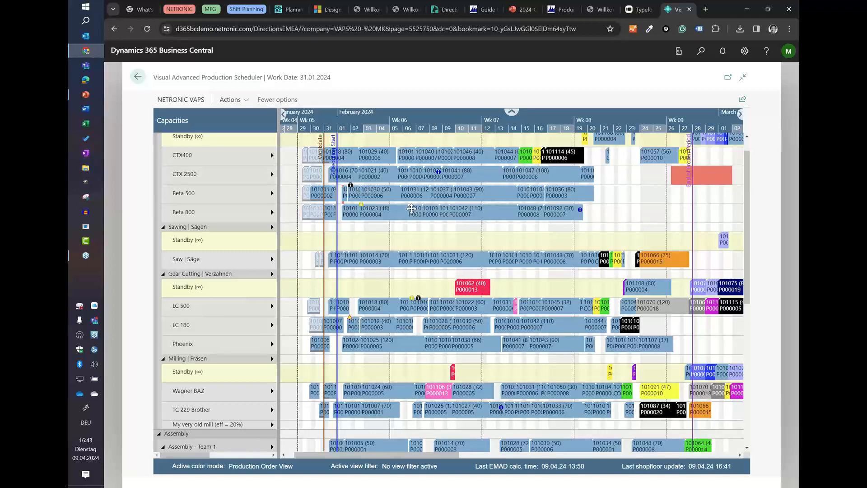
left_click(240, 102)
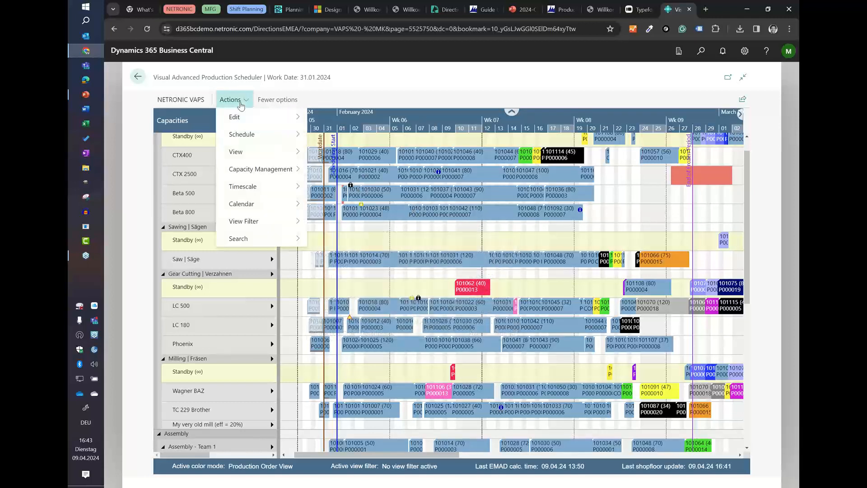
mouse_move(235, 117)
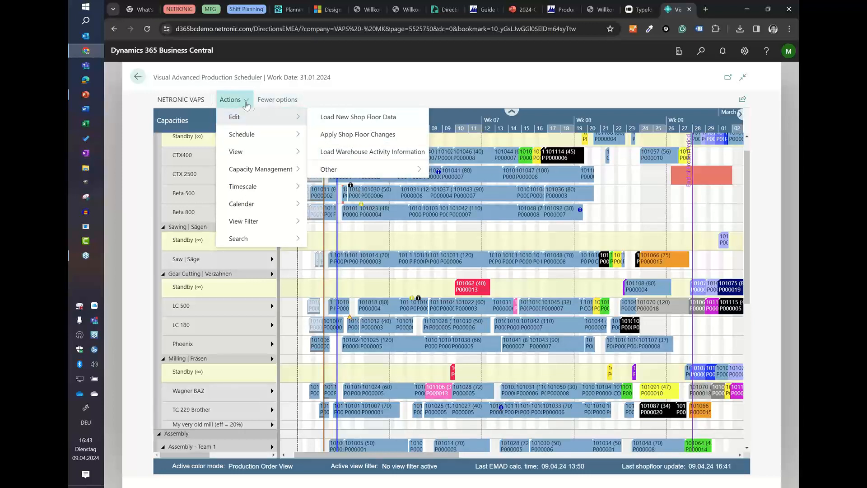
left_click(232, 99)
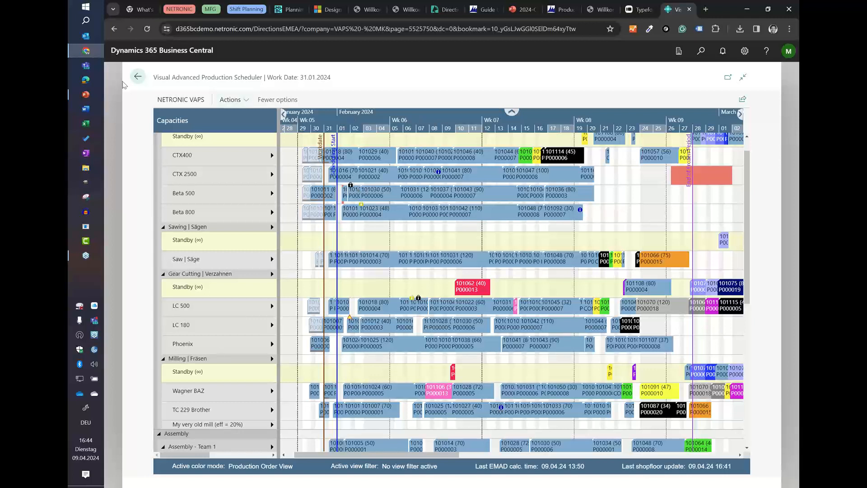
Close the visual scheduler and return to the list of simulations.
left_click(137, 77)
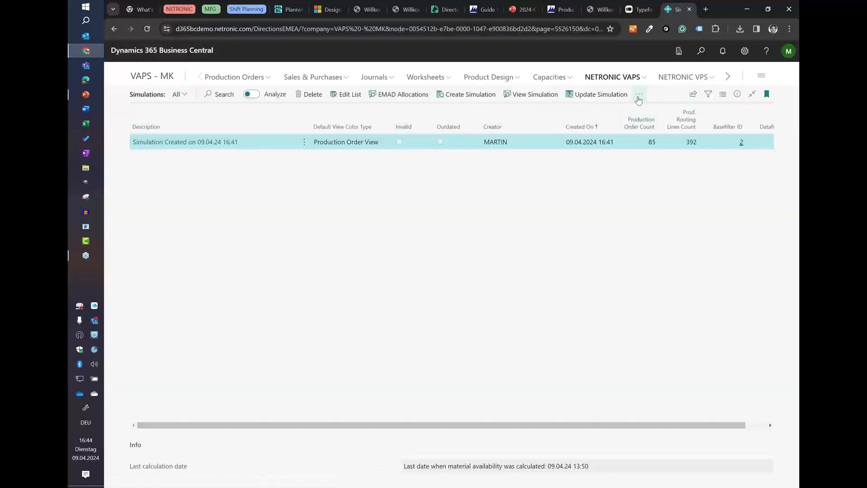
left_click(616, 126)
left_click(615, 302)
Switch to PowerPoint and present the slide on the automatic calculation of the earliest start date.
left_click(91, 96)
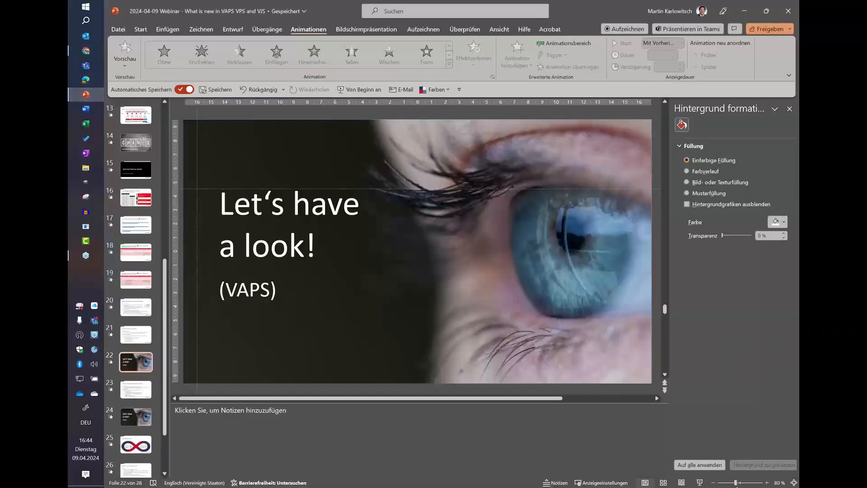
left_click(702, 483)
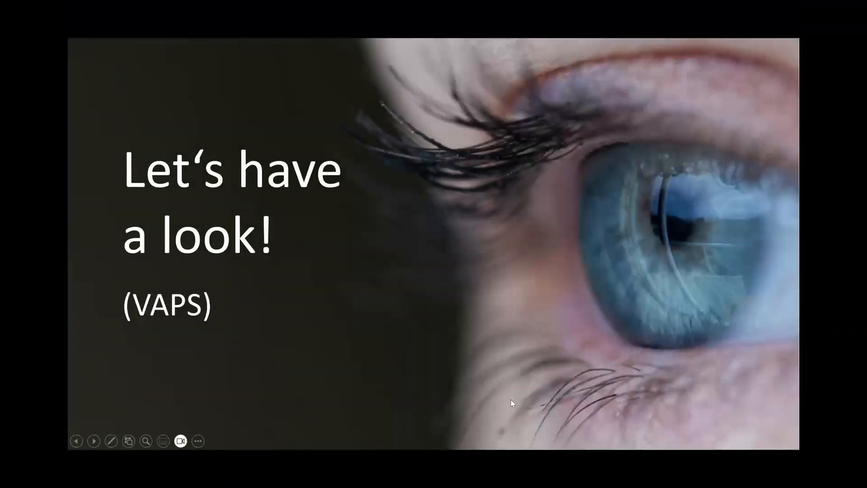
left_click(512, 403)
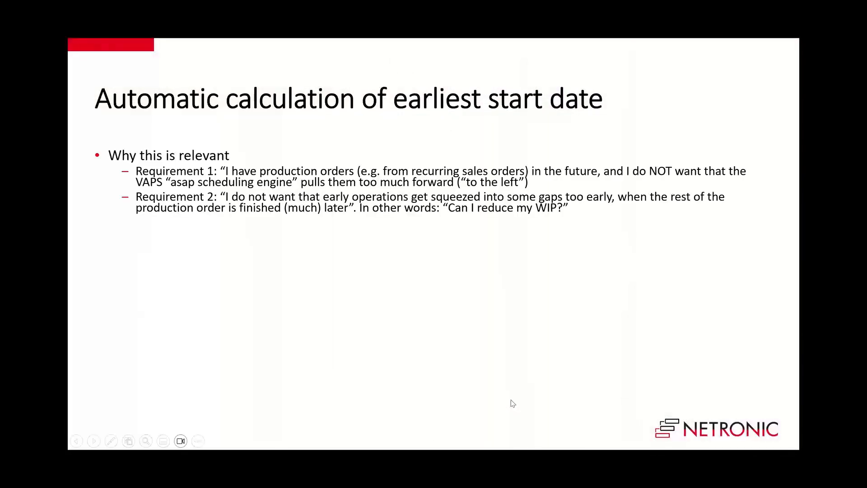
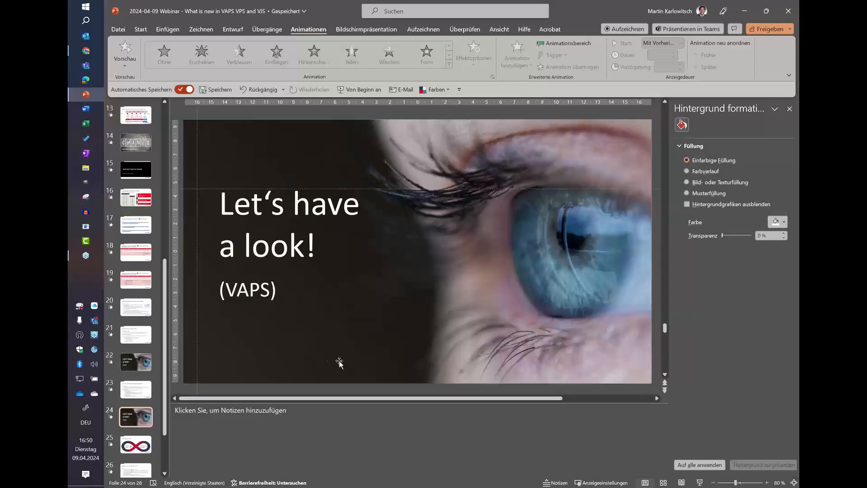
Switch back to Business Central and view the simulation created on 09.04.24 16:41 with the schedule shown through April 2024.
left_click(86, 51)
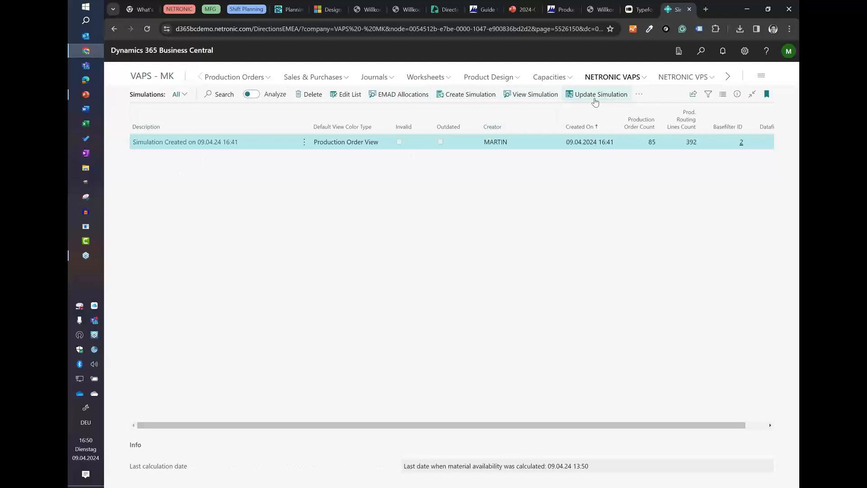
left_click(541, 100)
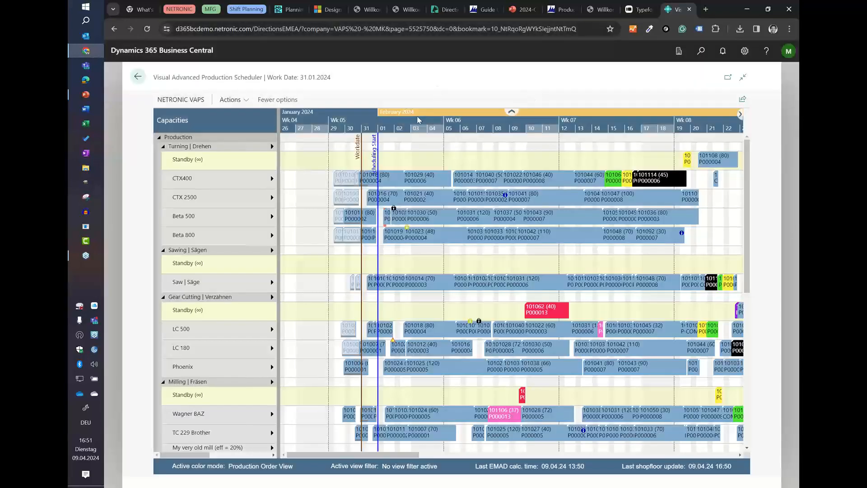
scroll(416, 115, "down", 3)
scroll(417, 116, "down", 2)
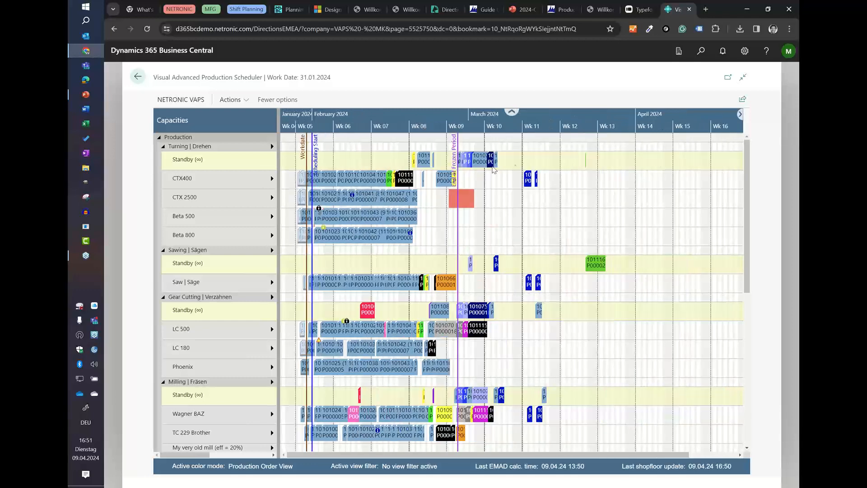
Select the P000024 operation on the Sawing standby row and trace its linked operations through assembly to Quality Control.
left_click(587, 264)
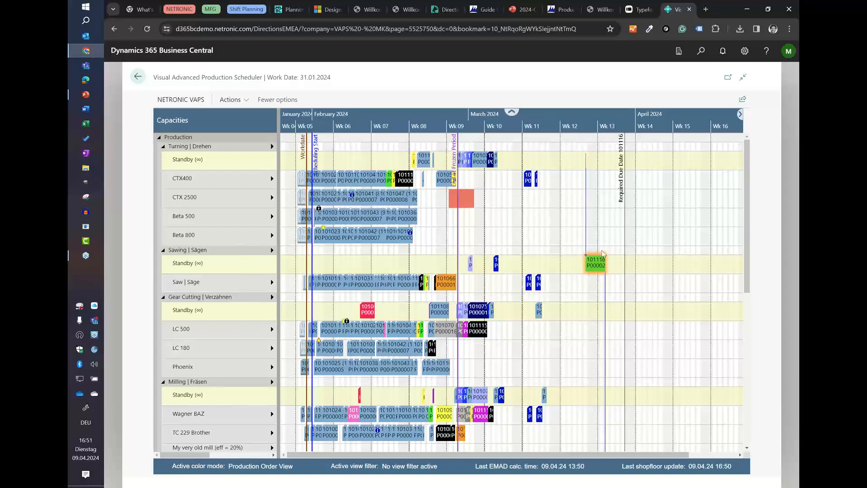
scroll(601, 259, "down", 10)
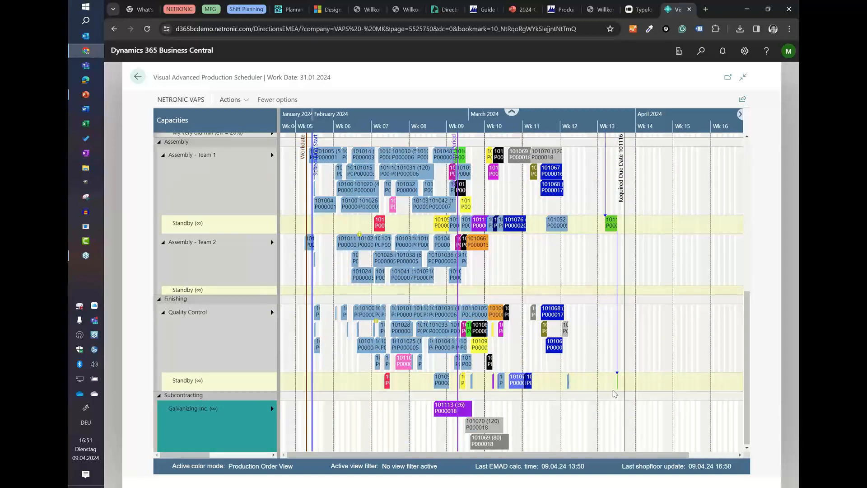
scroll(615, 394, "up", 10)
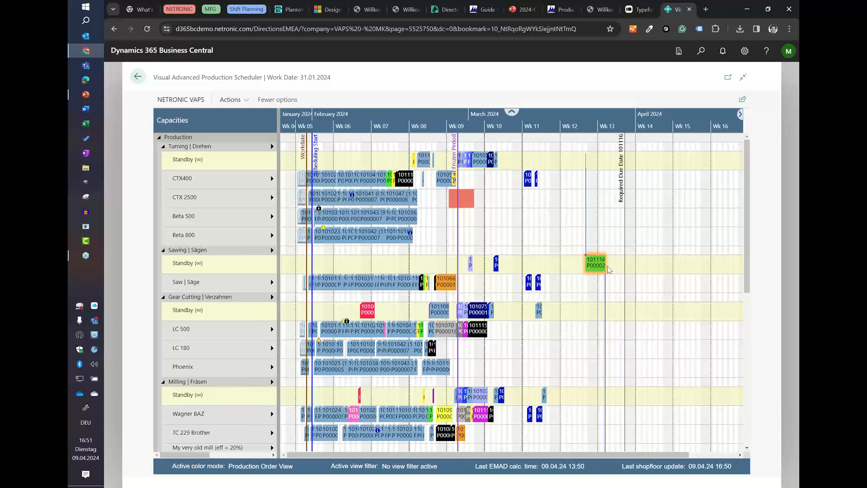
scroll(608, 271, "down", 7)
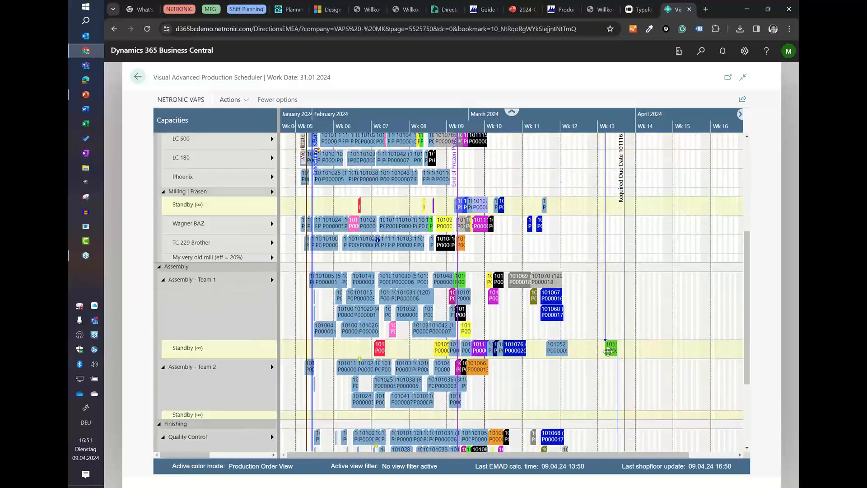
scroll(608, 352, "down", 3)
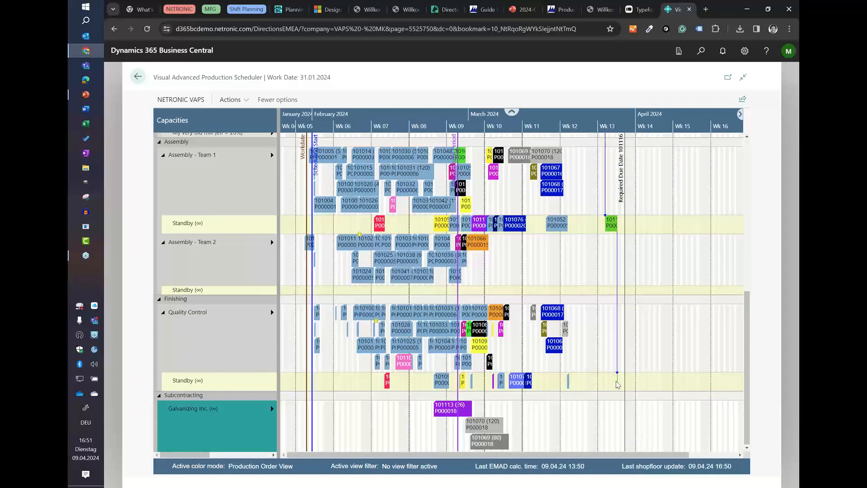
scroll(617, 385, "up", 10)
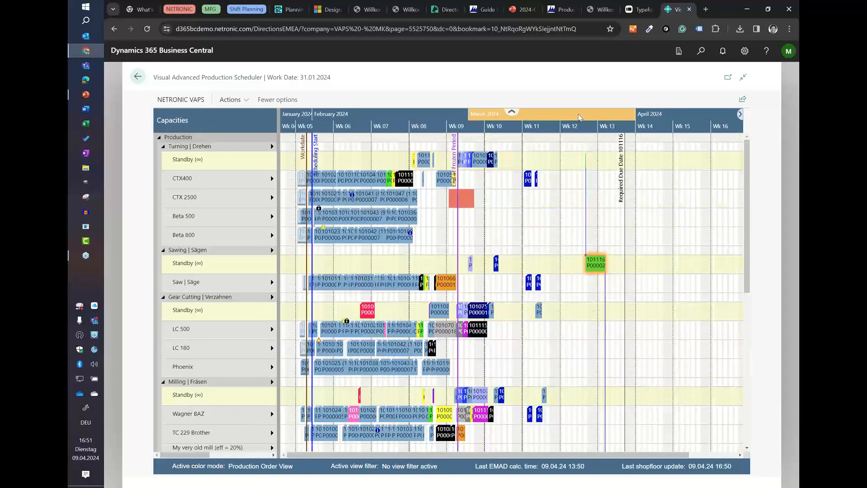
Open the firm planned production order for 10 pieces of P000024, check its earliest start date fields and return to the scheduler.
scroll(579, 116, "up", 2)
scroll(578, 117, "up", 4)
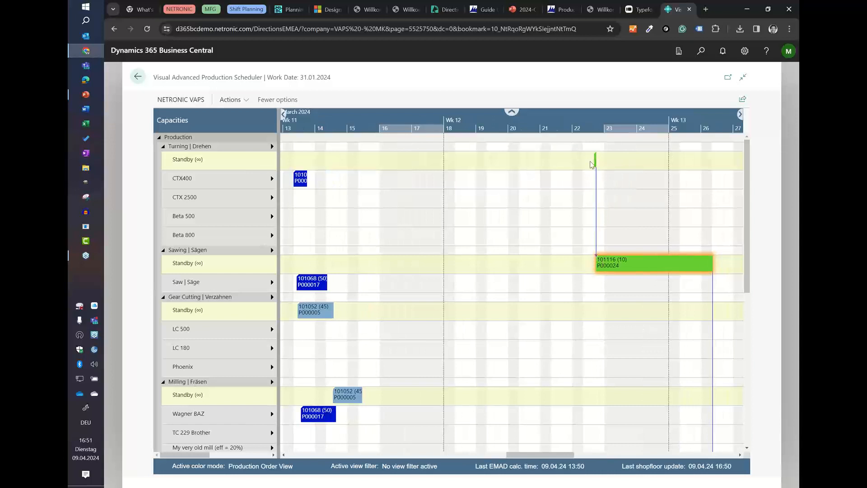
double_click(610, 267)
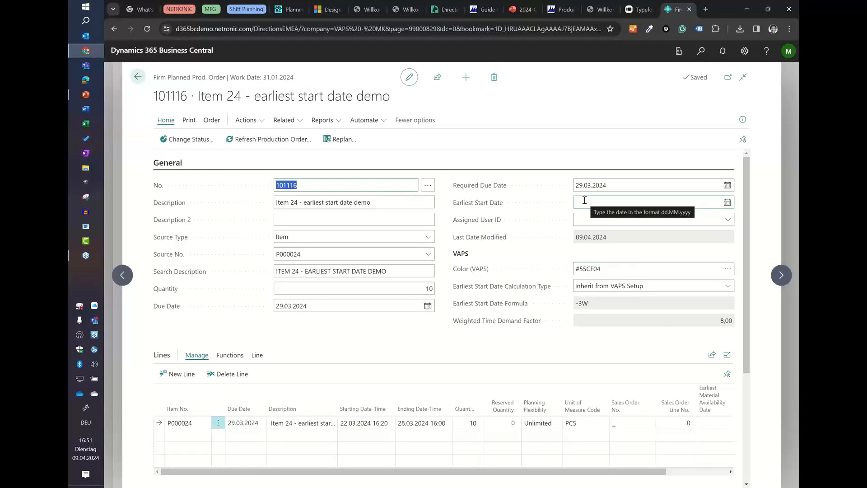
left_click(137, 77)
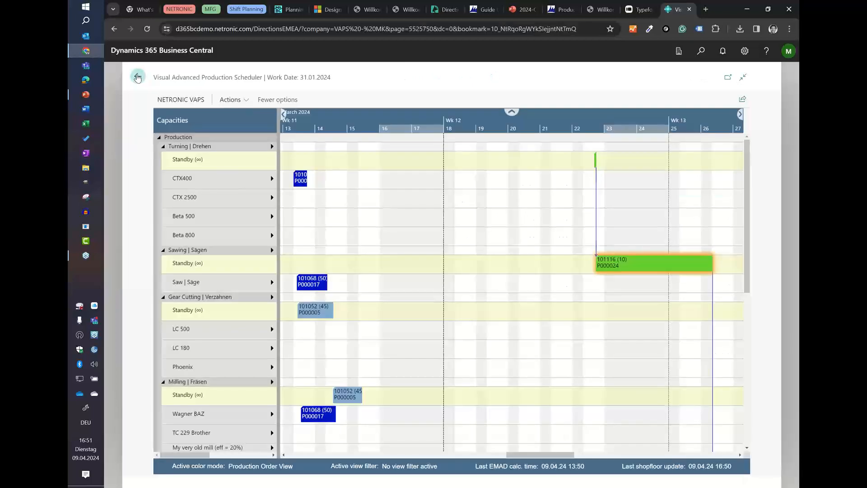
Apply the routing from the P000024 operation on the Turning standby row and find its scheduled operation on the Saw.
right_click(596, 161)
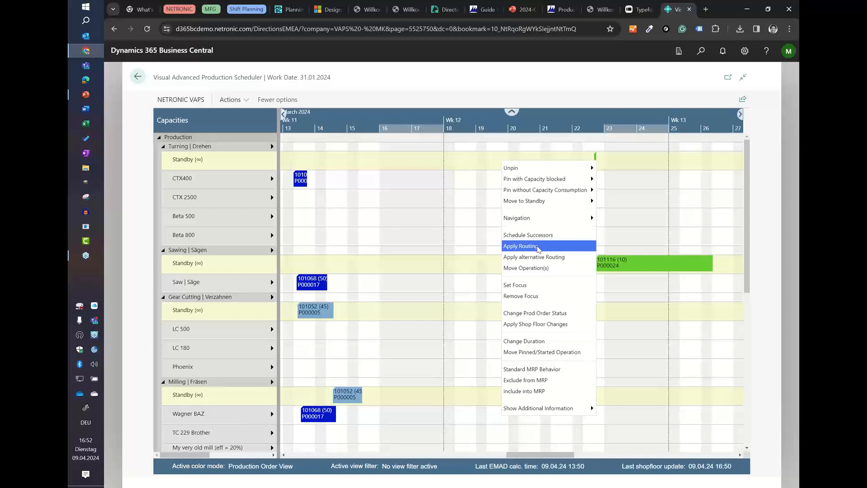
left_click(538, 249)
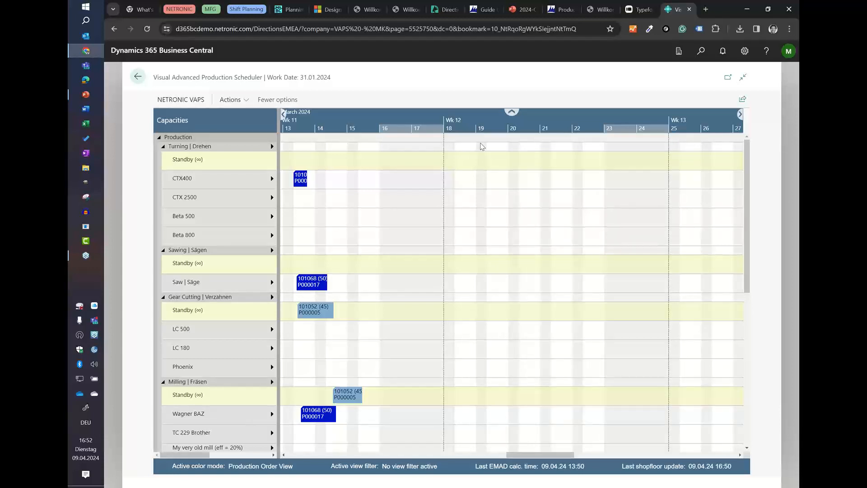
scroll(354, 124, "down", 4)
left_click_drag(352, 122, 566, 124)
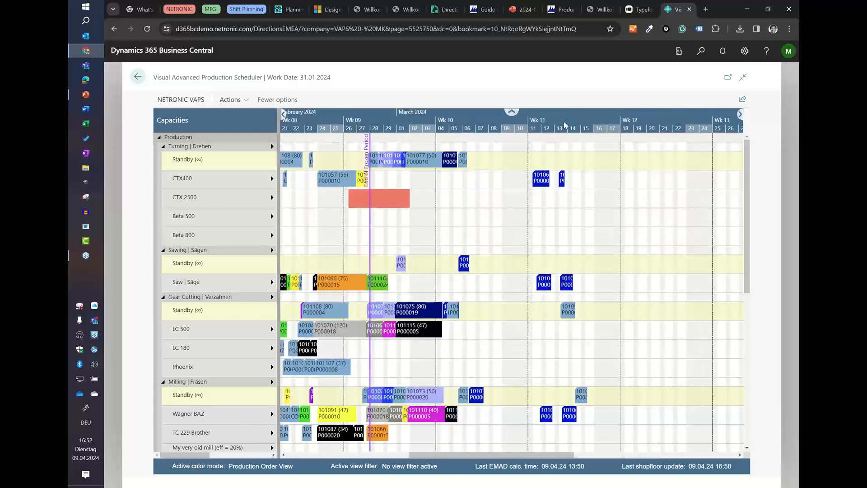
left_click_drag(358, 121, 484, 121)
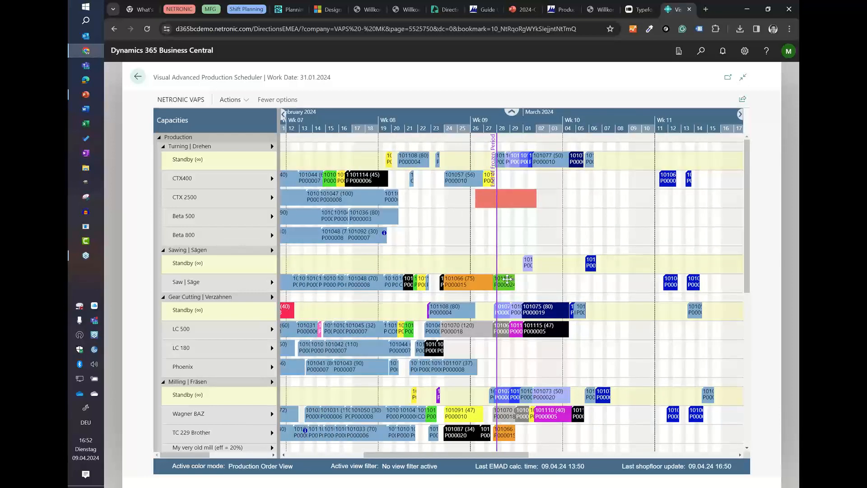
Select the P000024 operation on the Saw and trace its link back to CTX400 and its gap to the required due date.
left_click(510, 281)
left_click_drag(371, 120, 531, 118)
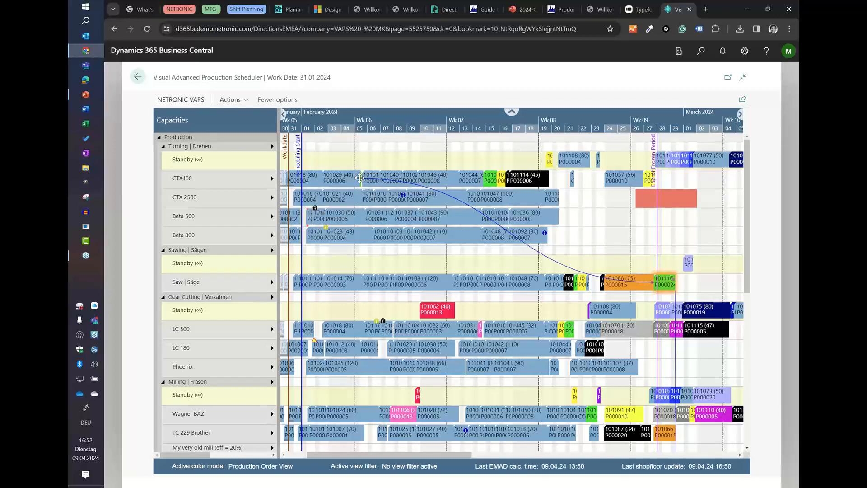
mouse_move(360, 179)
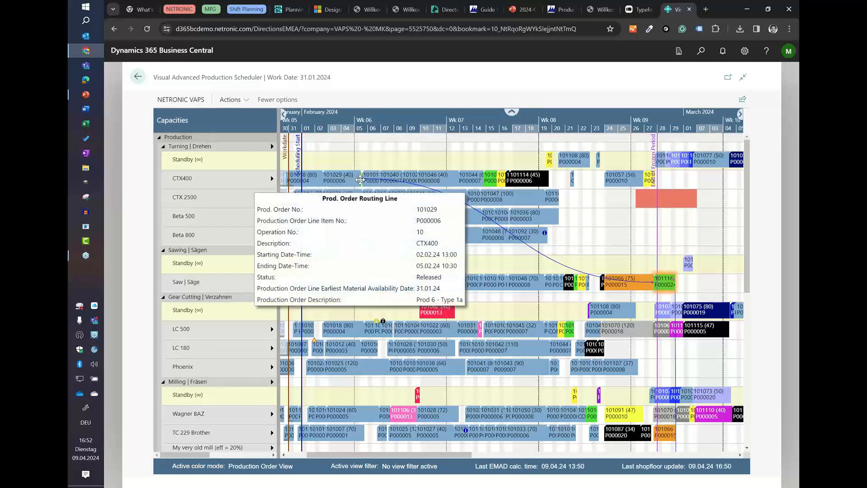
scroll(397, 126, "down", 3)
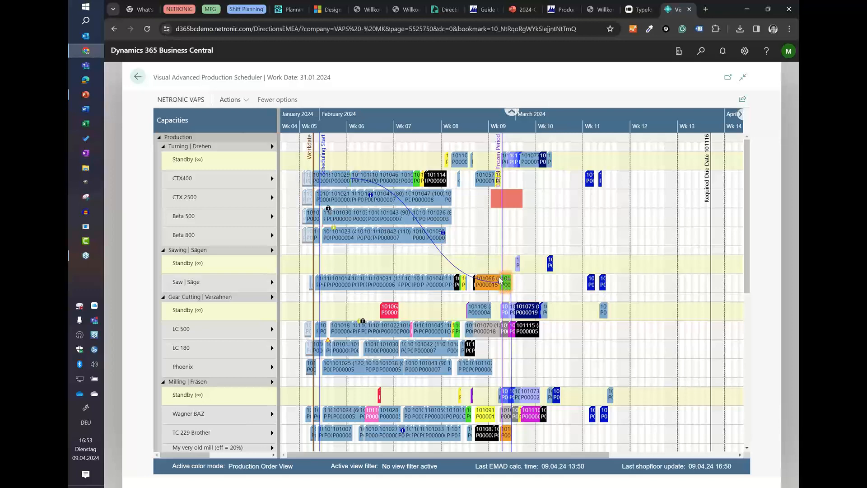
Undo the routing applied to the P000024 production order.
left_click(176, 103)
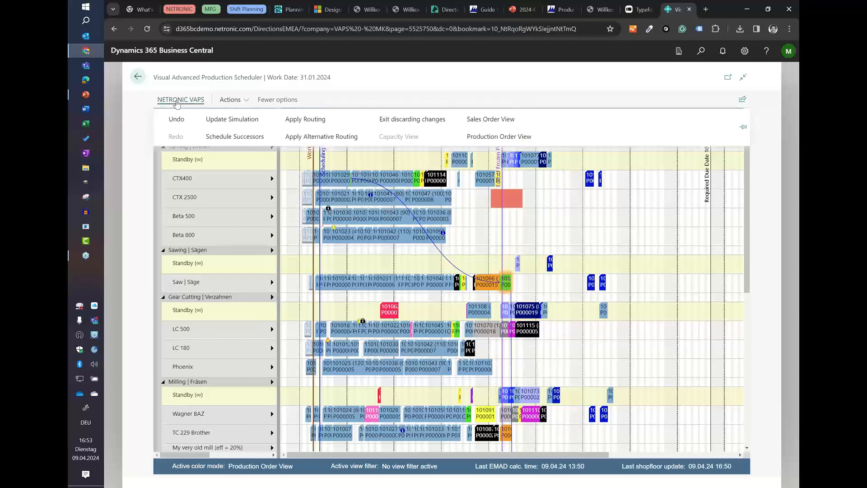
left_click(177, 119)
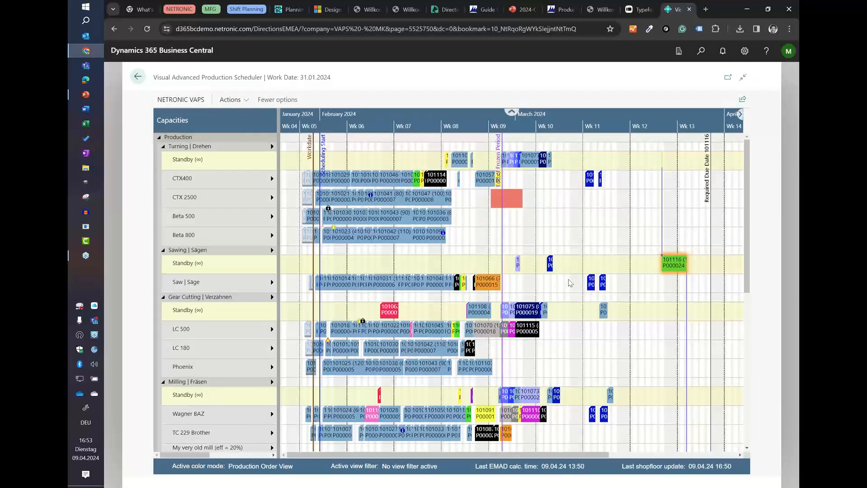
Recheck the earliest start date fields of the P000024 firm planned order and go back to the list of simulations.
double_click(675, 265)
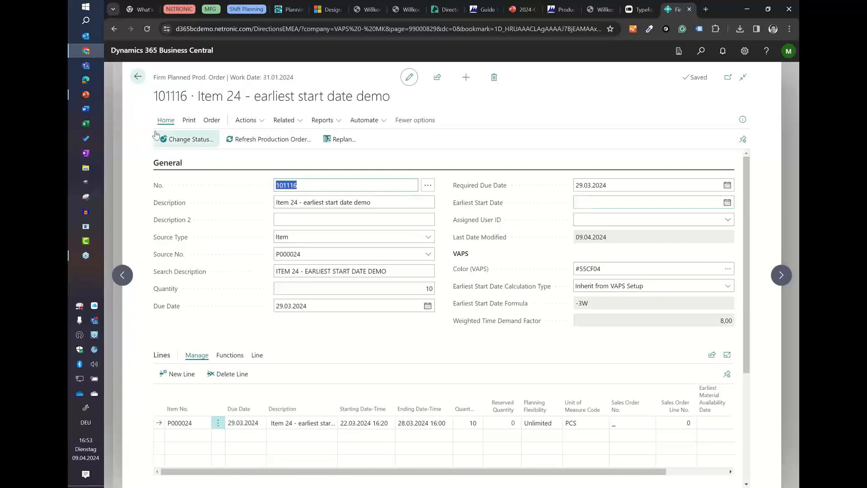
left_click(138, 77)
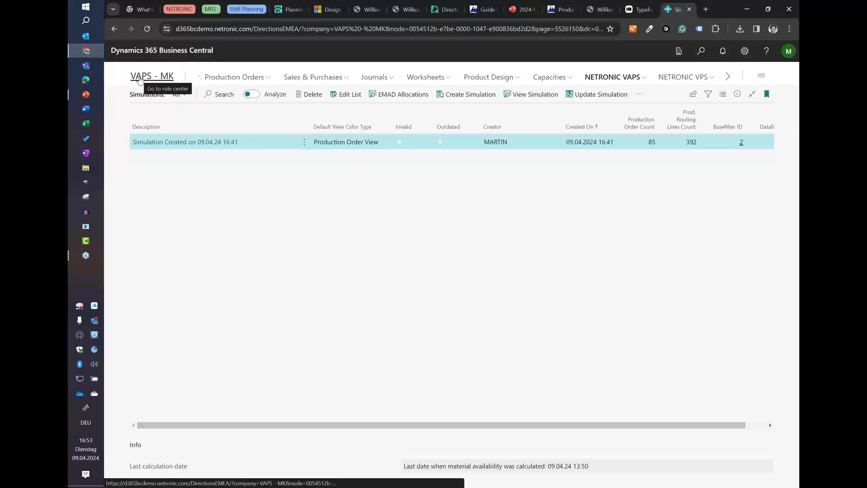
In the VAPS Setup, set the default earliest start date calculation type to Simple Date Formula.
left_click(605, 81)
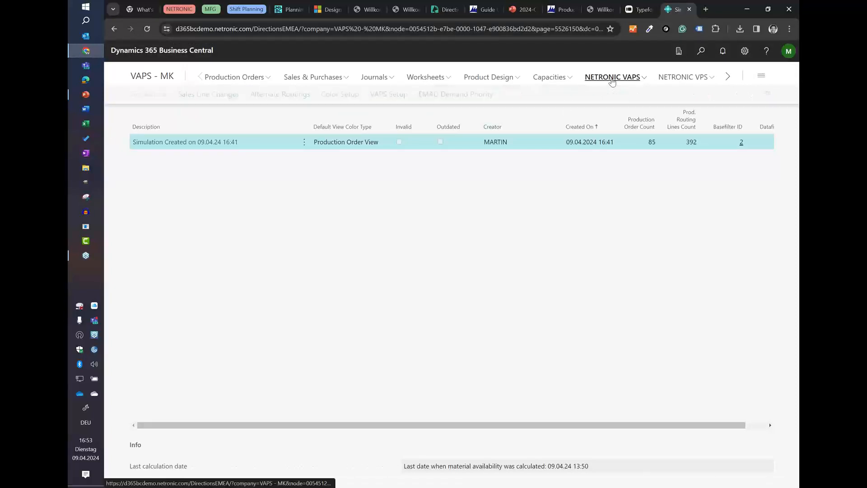
left_click(398, 97)
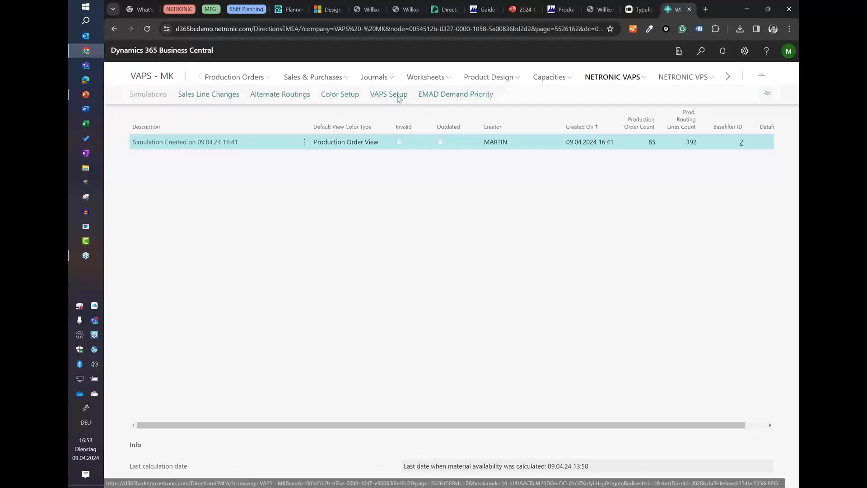
left_click(174, 145)
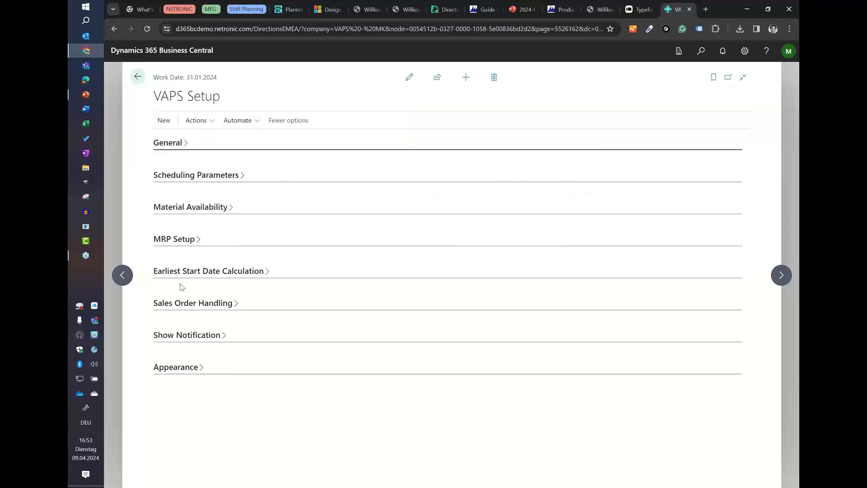
left_click(226, 277)
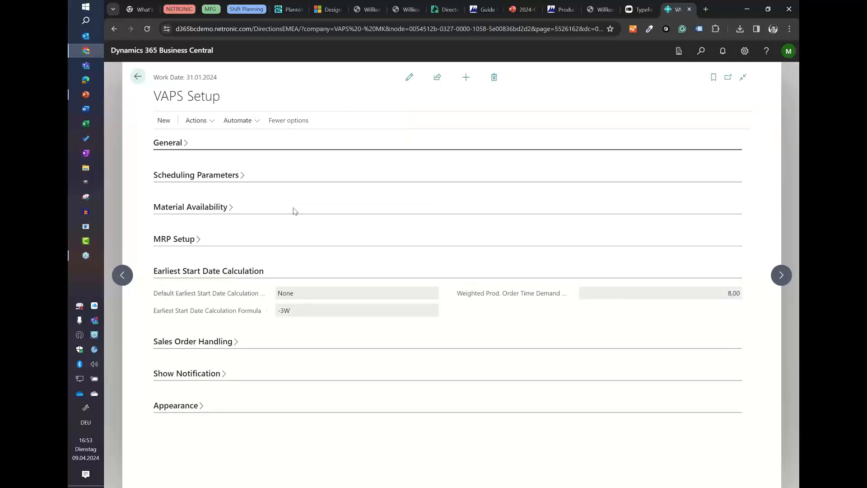
left_click(416, 78)
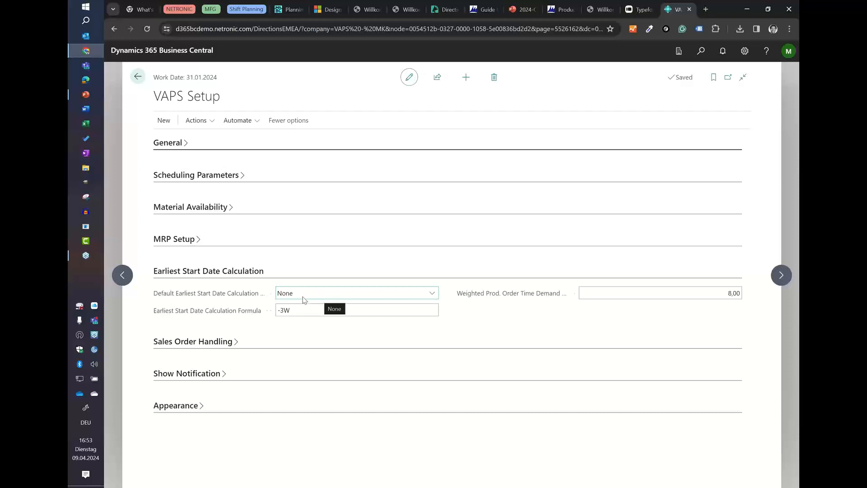
left_click(433, 296)
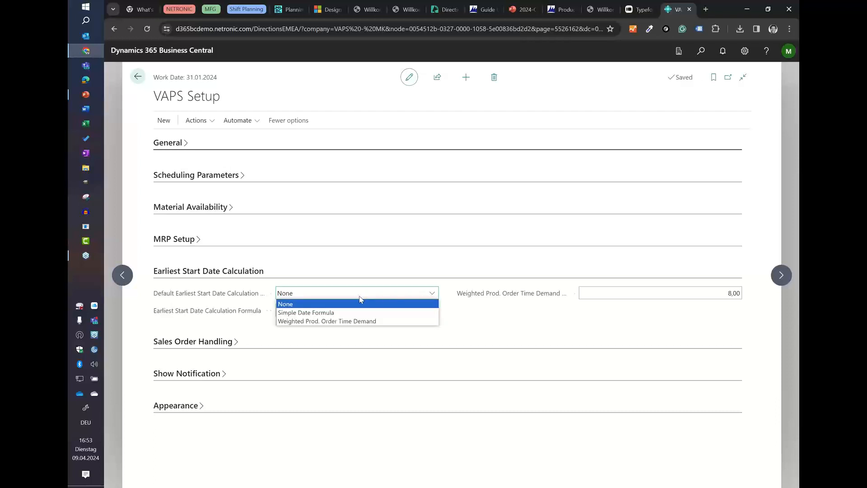
left_click(295, 313)
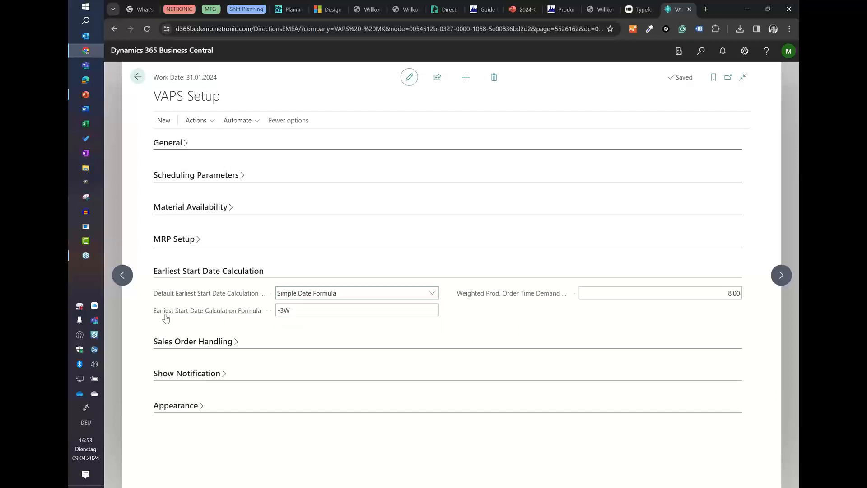
mouse_move(172, 317)
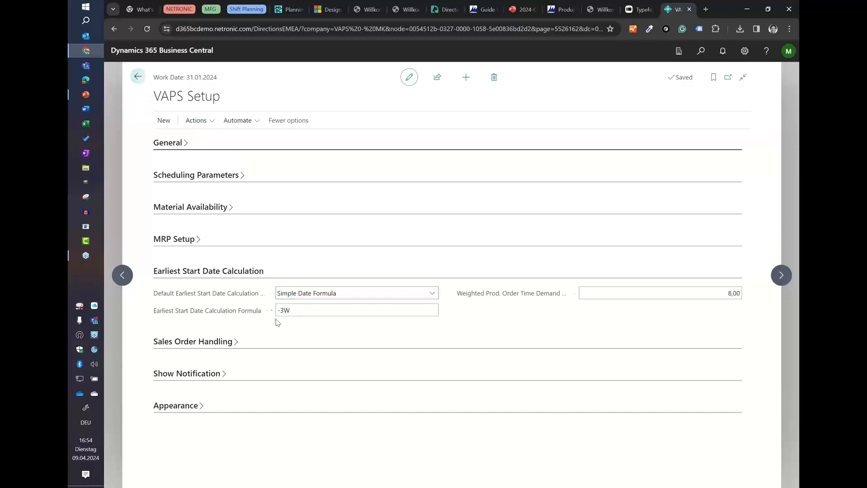
Look for the earliest start date recalculation function in the VAPS Setup and in the list of firm planned production orders.
left_click(201, 123)
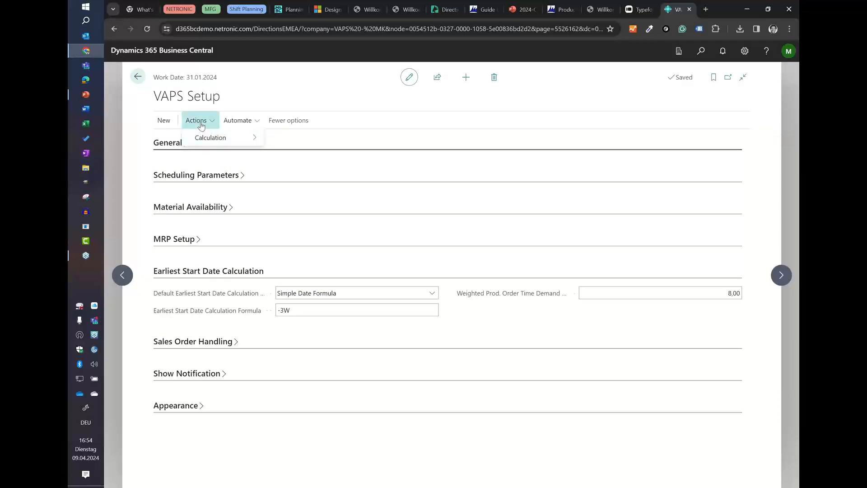
mouse_move(204, 137)
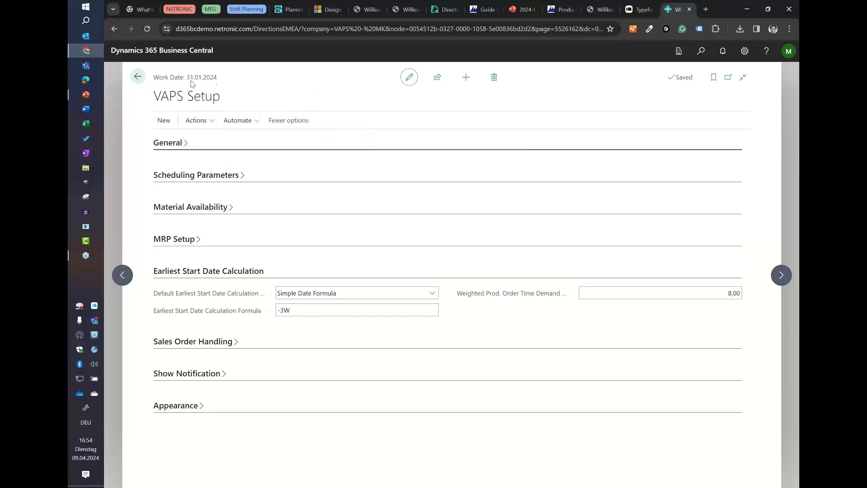
left_click(139, 78)
left_click(233, 80)
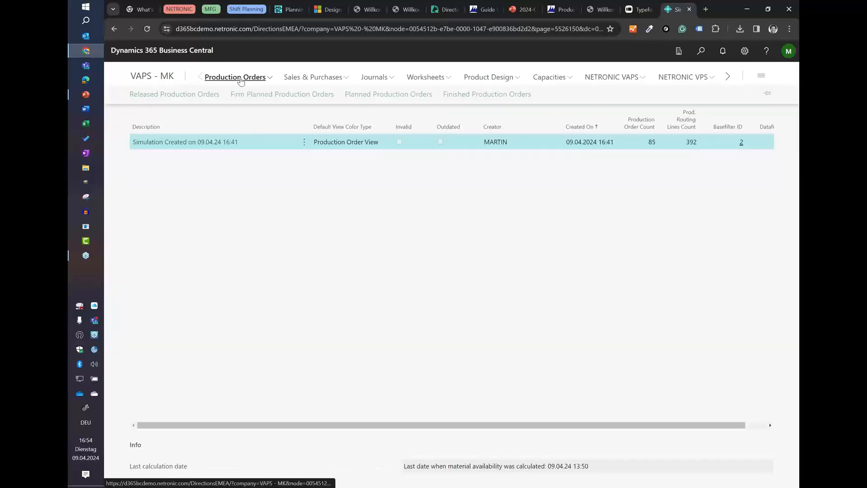
left_click(250, 95)
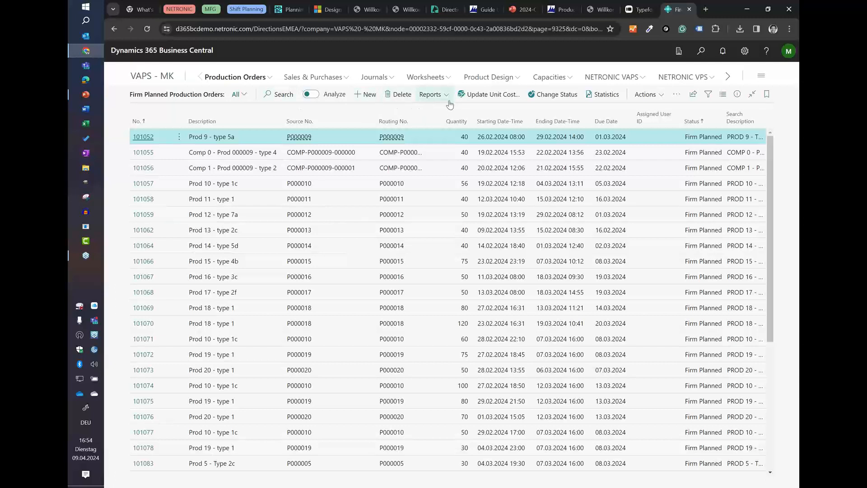
left_click(664, 96)
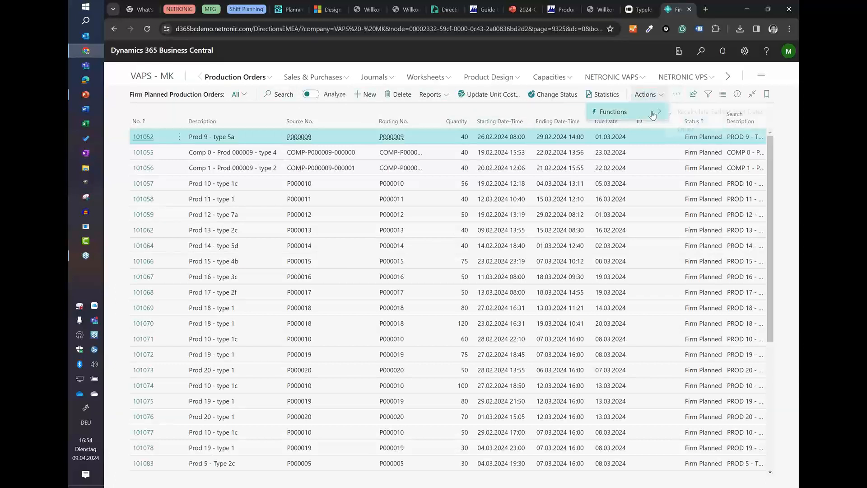
mouse_move(650, 111)
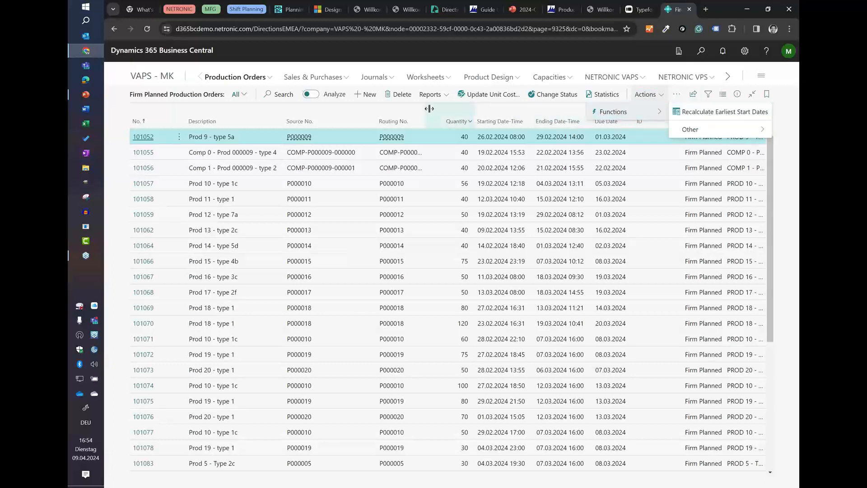
left_click(190, 101)
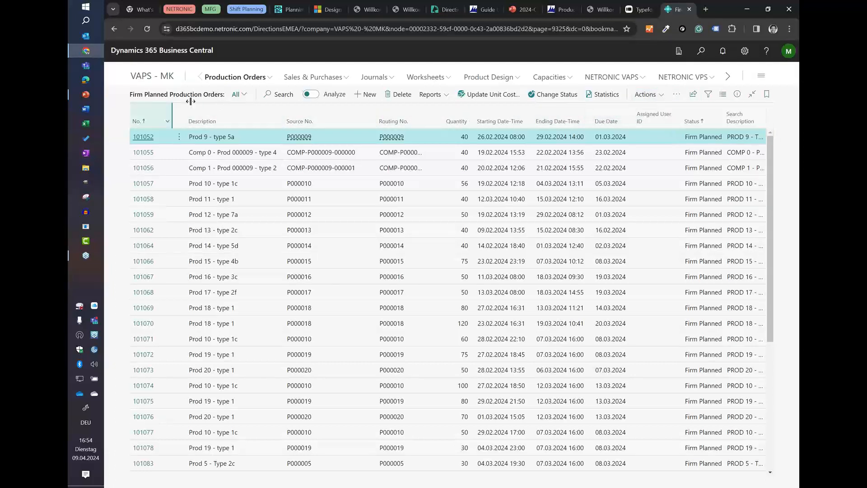
Recalculate the earliest start date of the firm planned order "Item 24 - earliest start date demo".
scroll(257, 304, "down", 5)
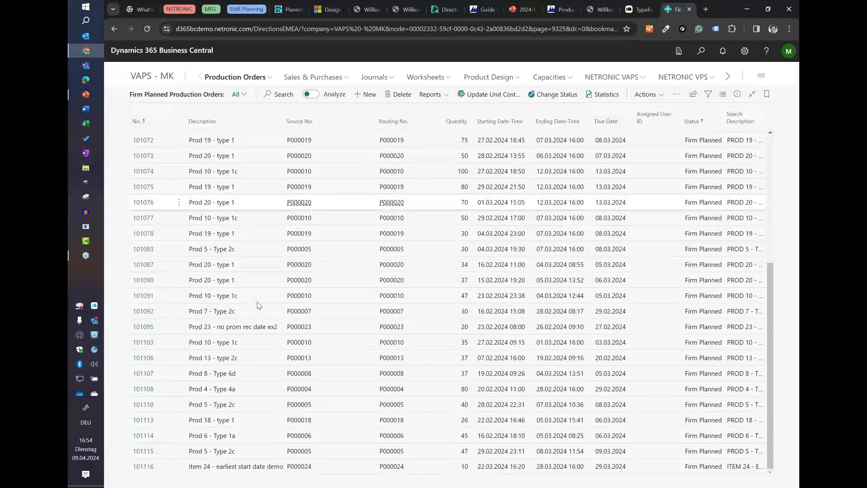
left_click(144, 468)
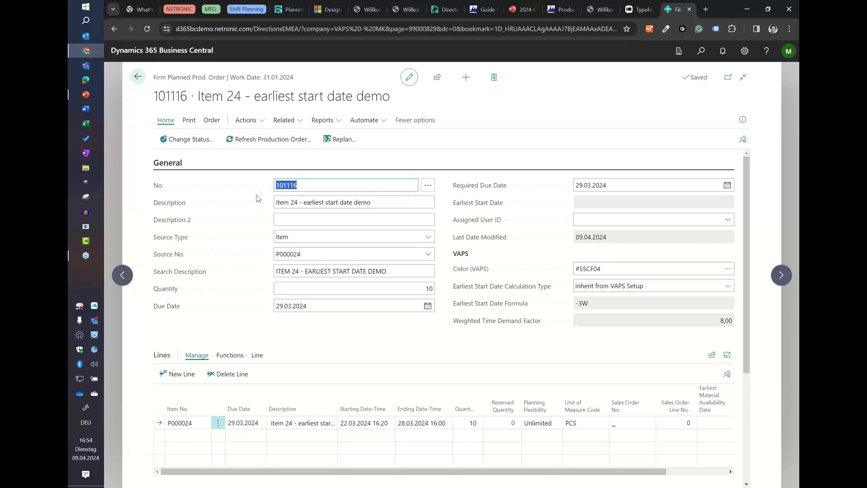
left_click(250, 122)
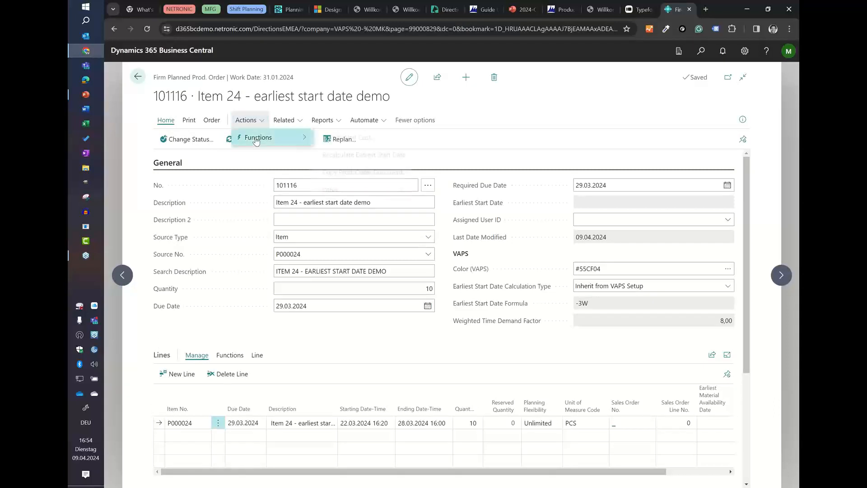
mouse_move(272, 137)
left_click(381, 155)
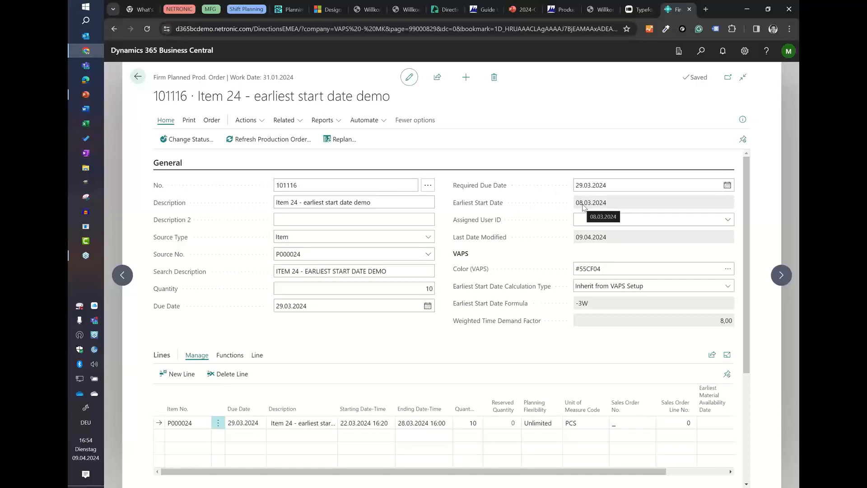
Go back to the simulations list and view the simulation created on 09.04.24 16:41 in the visual scheduler.
left_click(139, 77)
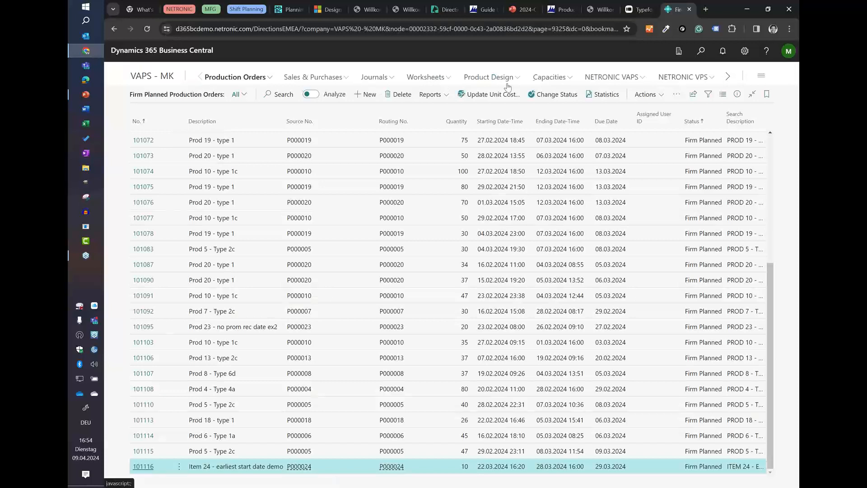
left_click(612, 77)
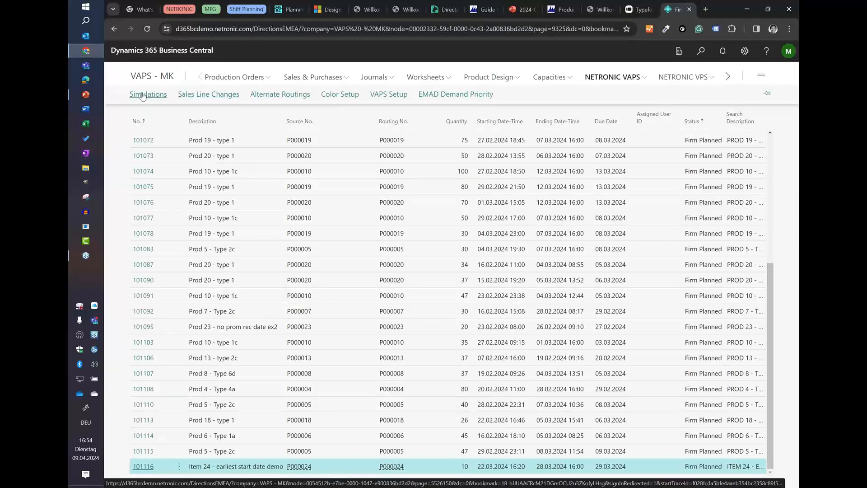
left_click(142, 95)
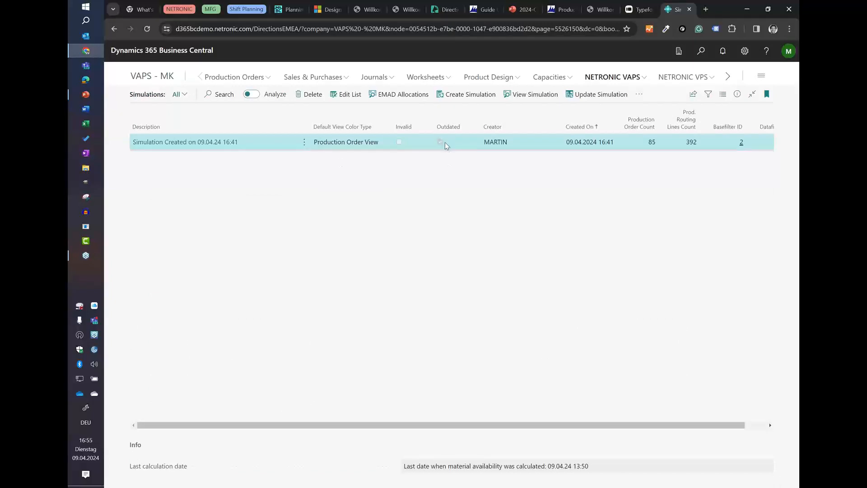
left_click(466, 94)
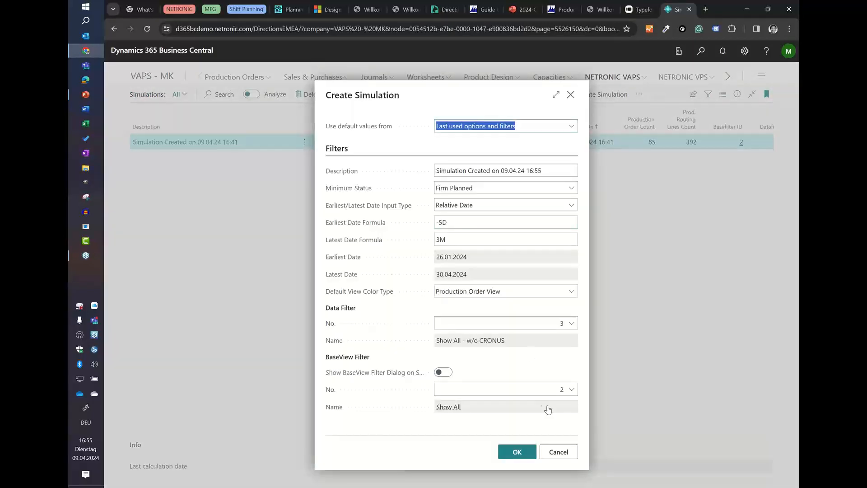
left_click(560, 452)
left_click(590, 97)
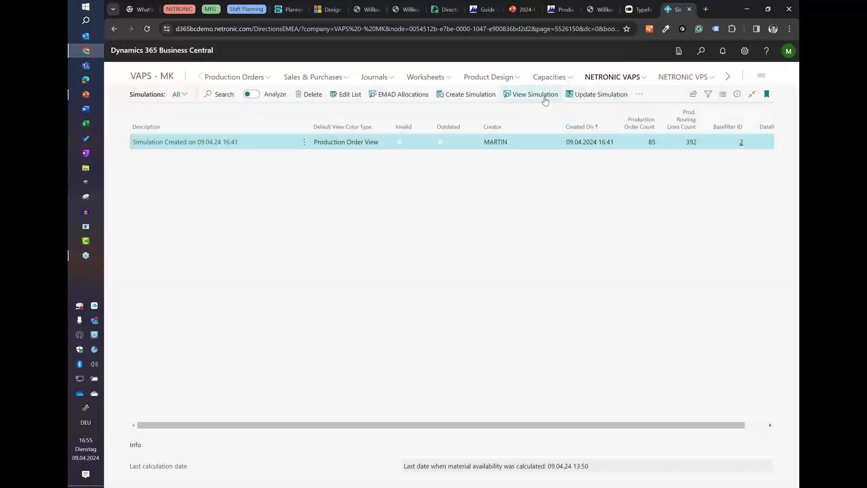
left_click(546, 100)
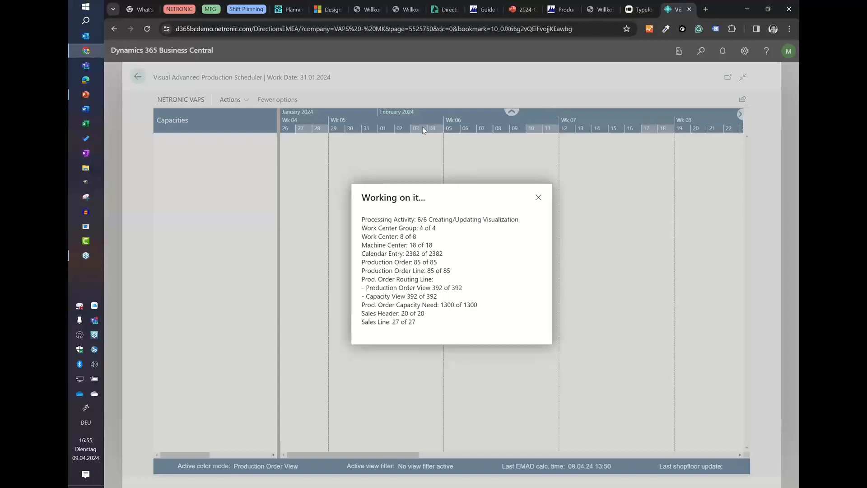
Check the earliest start date on the order behind the P000024 operation in the Sawing standby row and return to the scheduler.
scroll(420, 125, "down", 5)
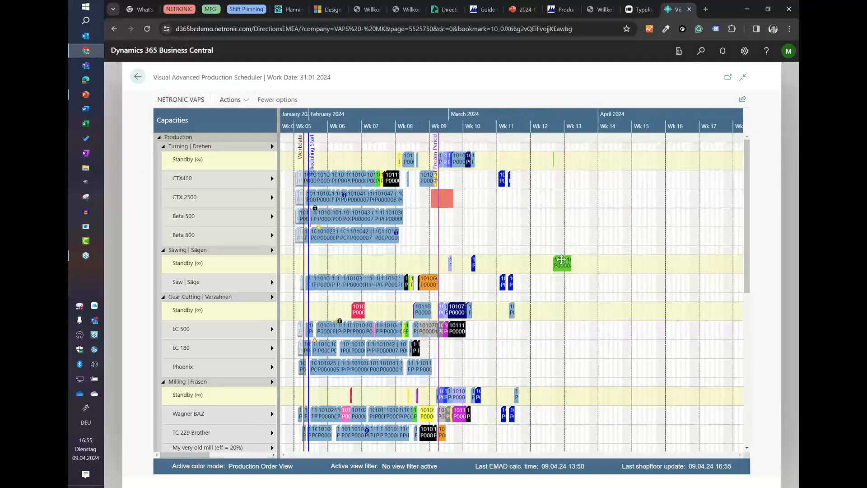
left_click(561, 262)
double_click(561, 263)
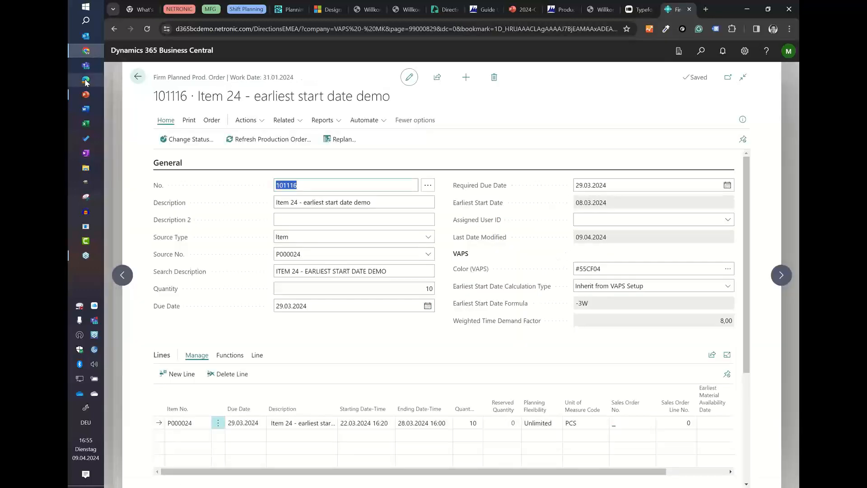
left_click(138, 76)
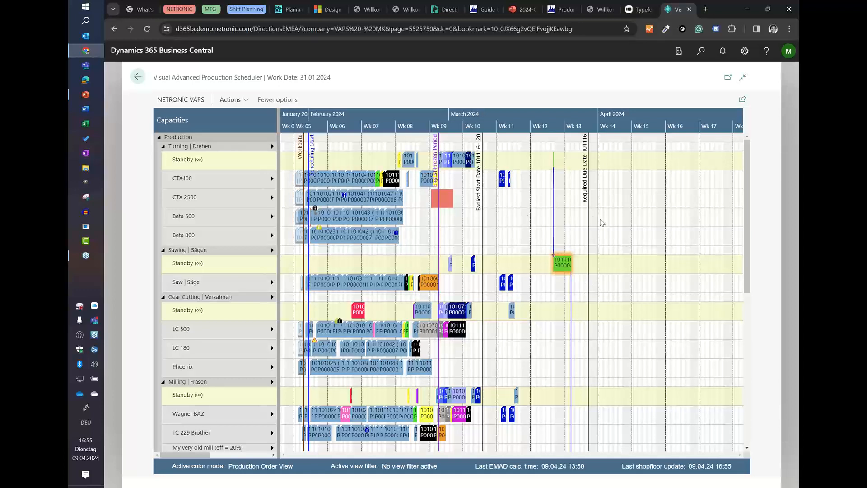
Apply the routing from the short P000024 operation on the Turning standby row.
left_click(564, 265)
scroll(559, 128, "up", 2)
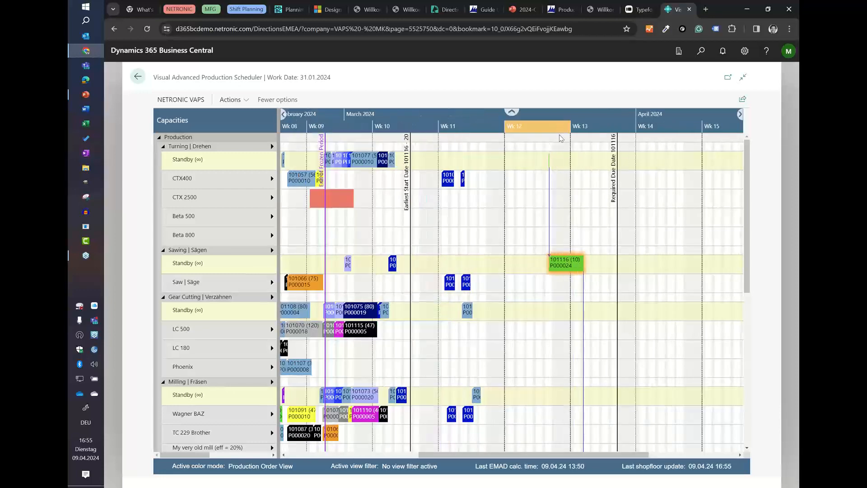
scroll(552, 111, "up", 2)
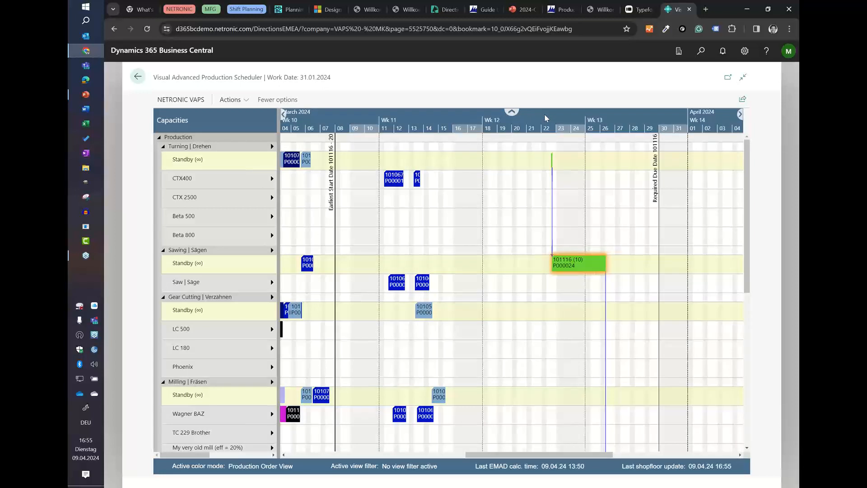
scroll(545, 118, "up", 2)
right_click(564, 161)
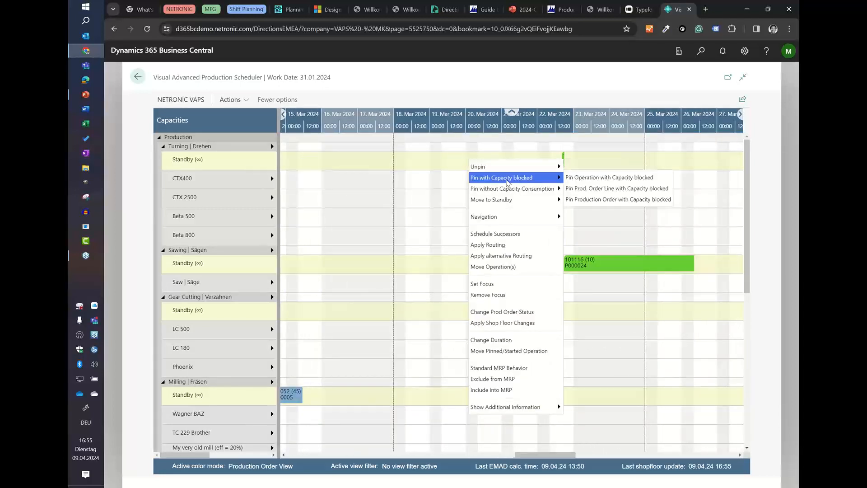
left_click(503, 245)
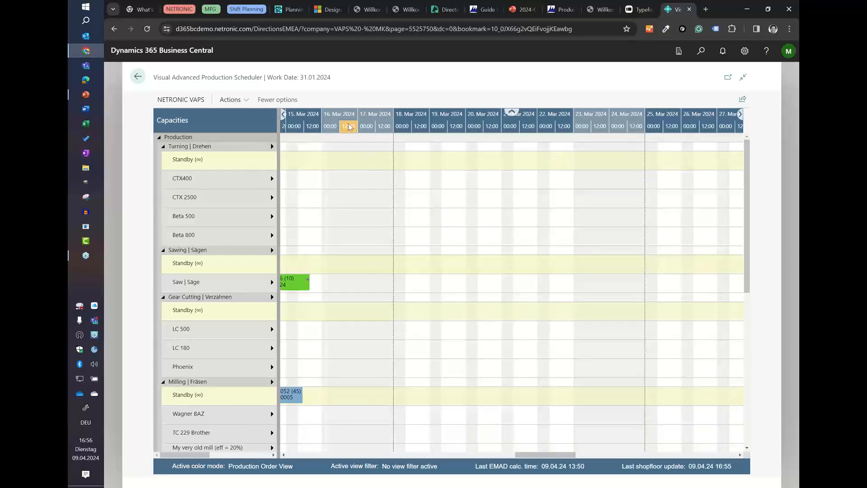
Trace the scheduled P000024 operations from CTX400 through the Saw to Assembly - Team 1 against the earliest start date line.
scroll(349, 123, "down", 5)
left_click_drag(348, 124, 465, 124)
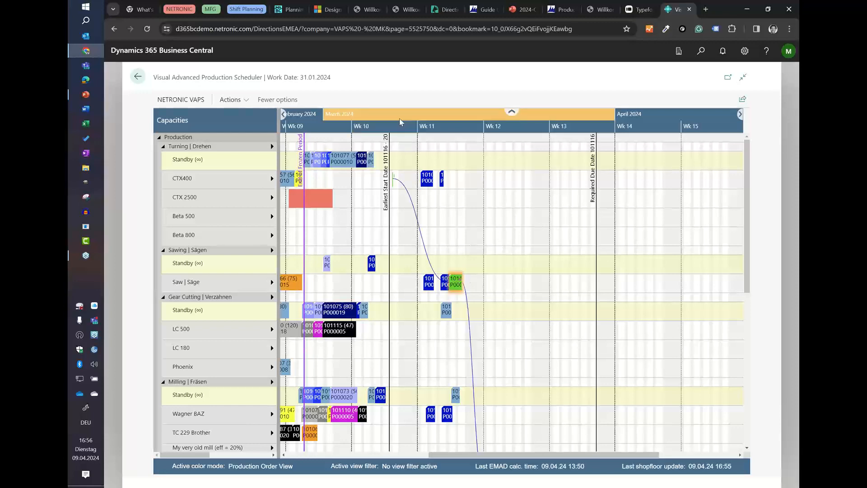
scroll(391, 181, "up", 4)
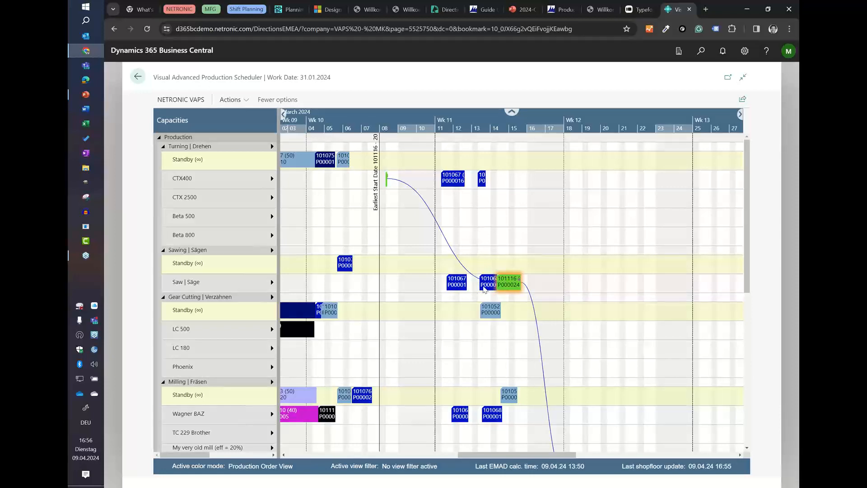
scroll(602, 281, "down", 3)
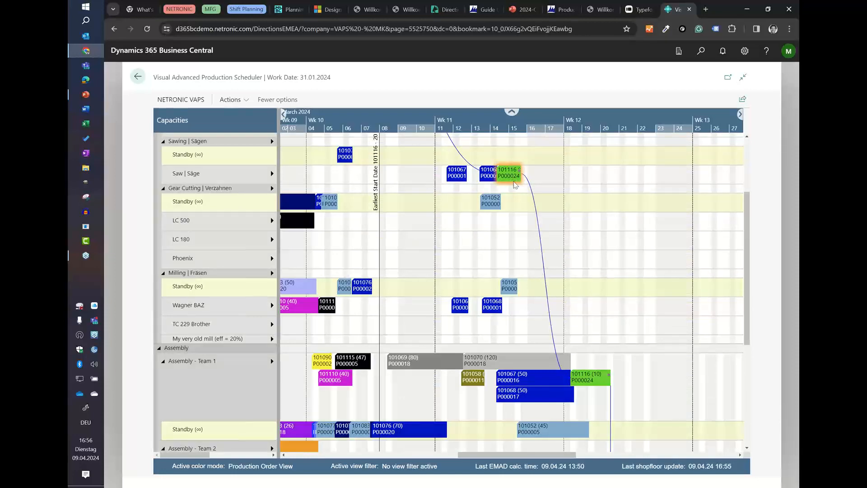
Undo the routing applied to the P000024 operations on CTX400, Saw and Assembly - Team 1.
scroll(555, 308, "up", 3)
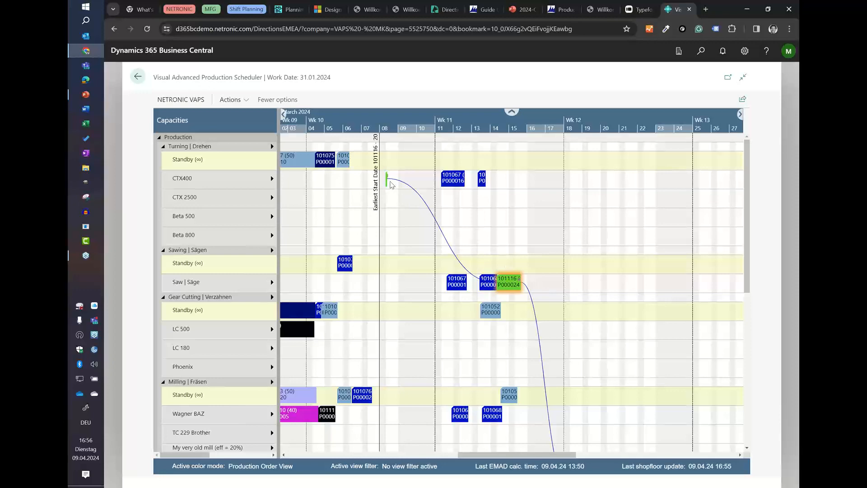
scroll(523, 304, "down", 3)
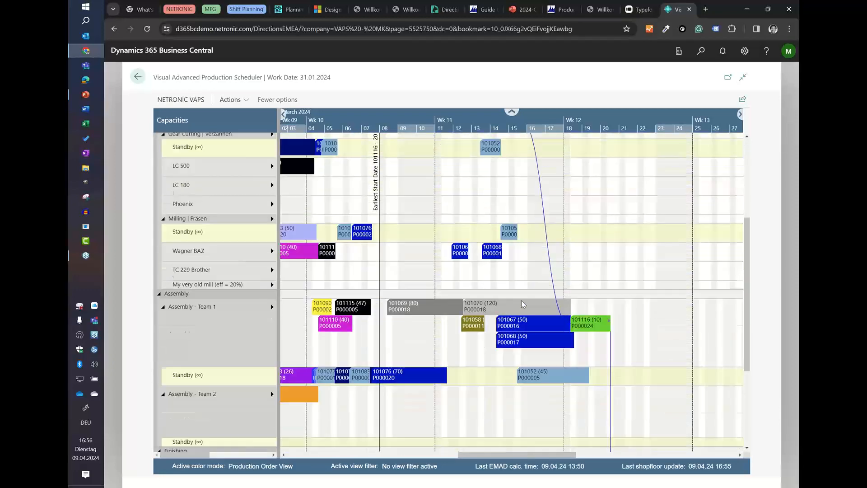
scroll(523, 304, "down", 3)
scroll(522, 305, "up", 8)
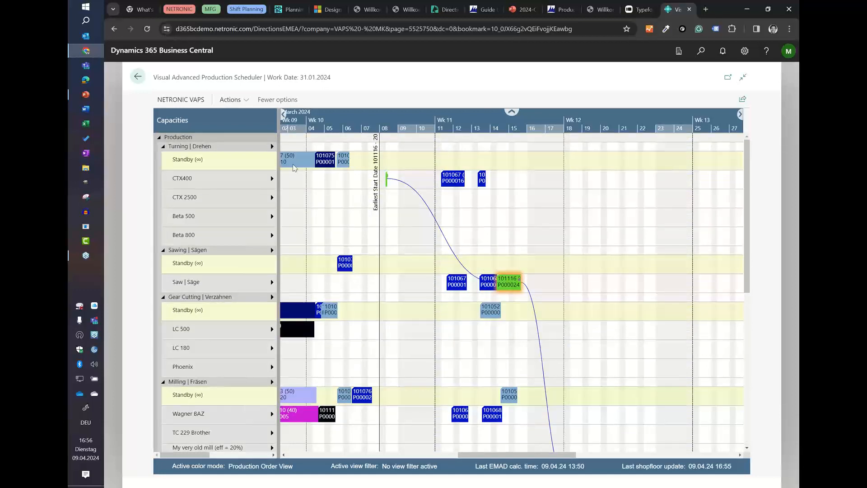
left_click(181, 100)
left_click(175, 119)
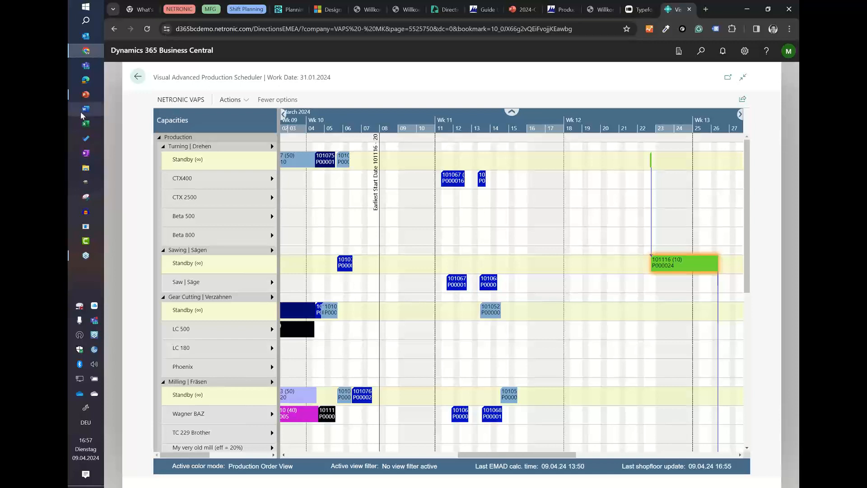
In the VAPS Setup, set the default earliest start date calculation type to Weighted Prod. Order Time Demand.
left_click(139, 77)
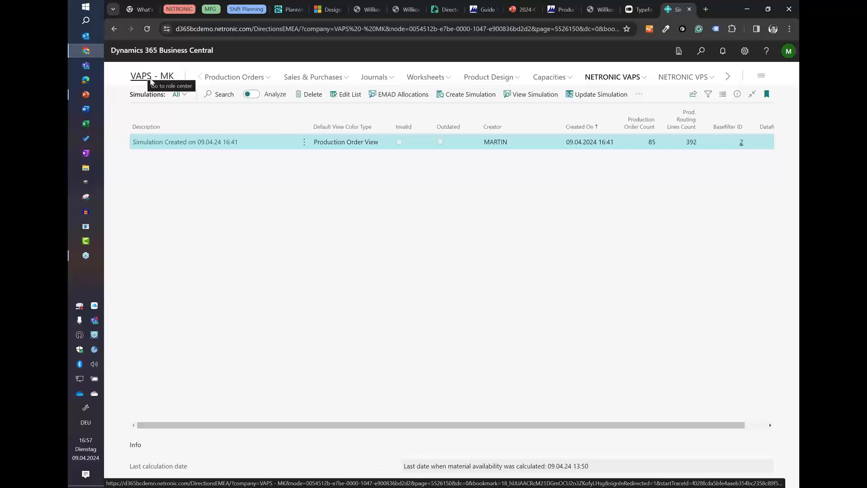
left_click(613, 78)
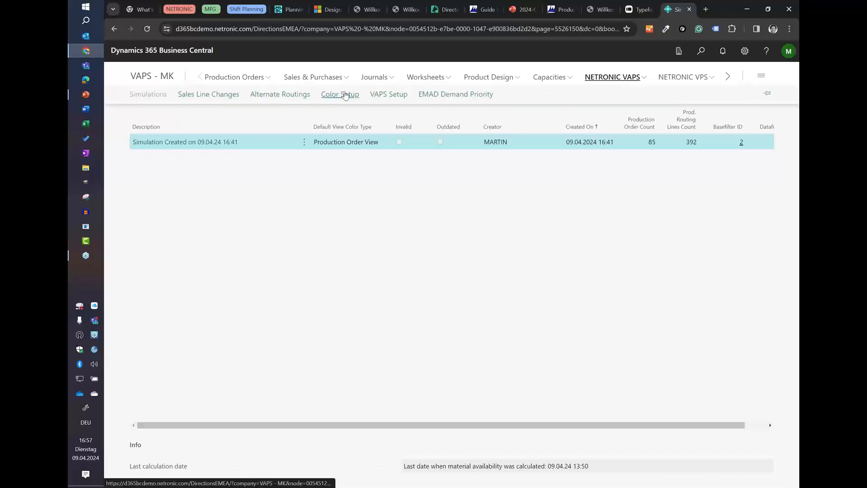
left_click(388, 94)
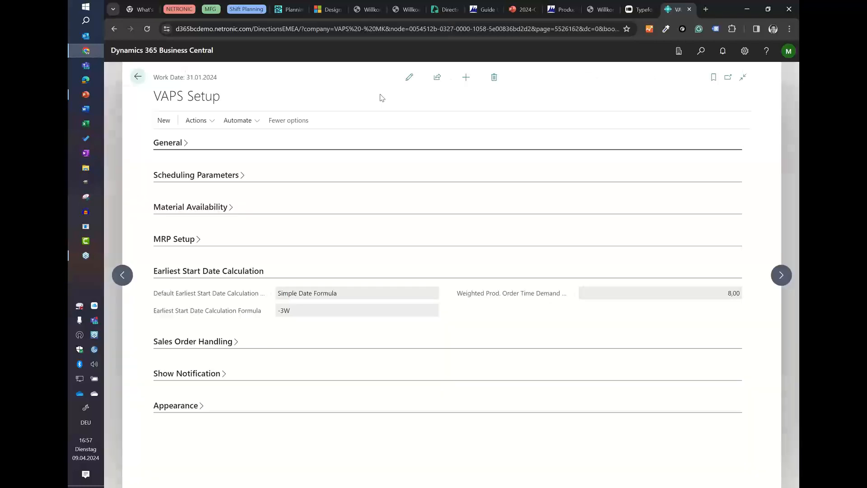
left_click(409, 82)
mouse_move(181, 296)
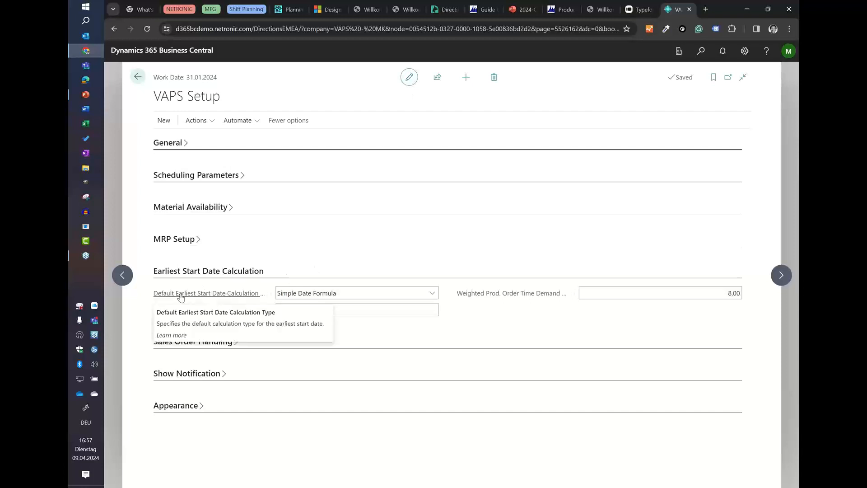
left_click(311, 297)
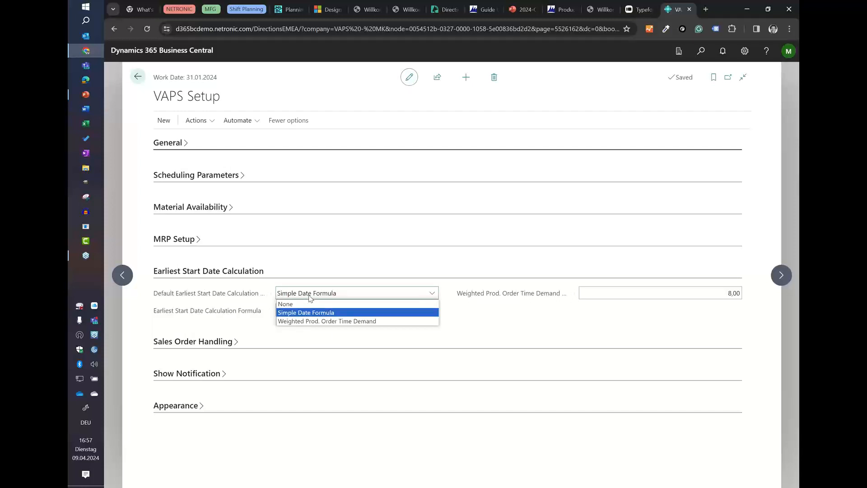
left_click(318, 322)
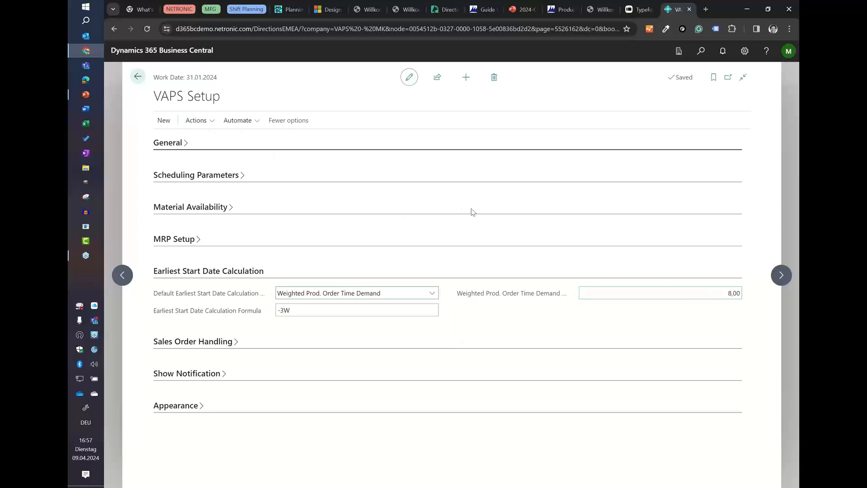
Open the firm planned production order for "Item 24 - earliest start date demo".
left_click(138, 76)
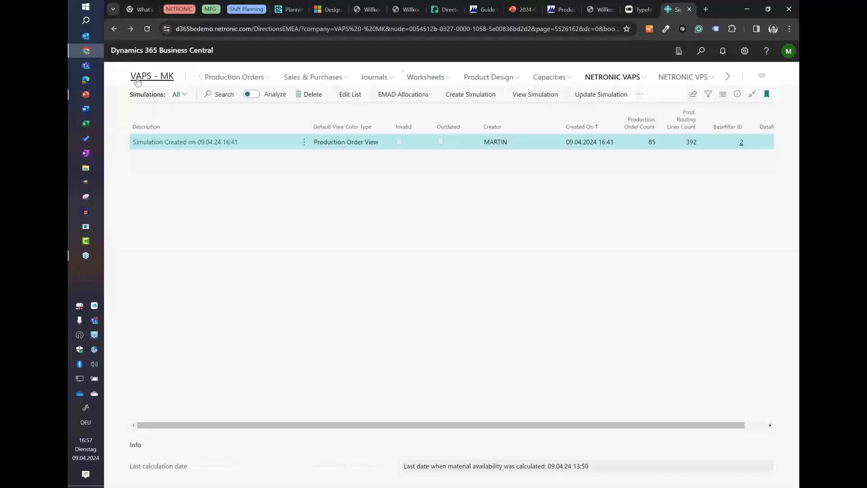
left_click(229, 79)
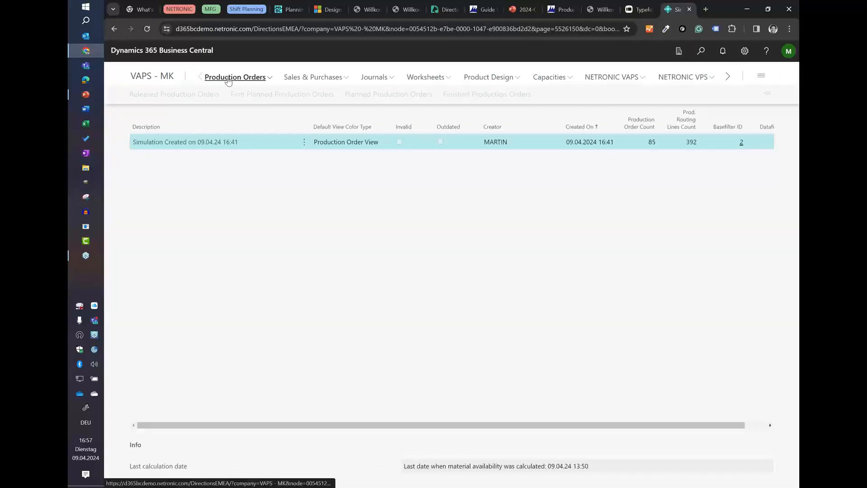
left_click(267, 96)
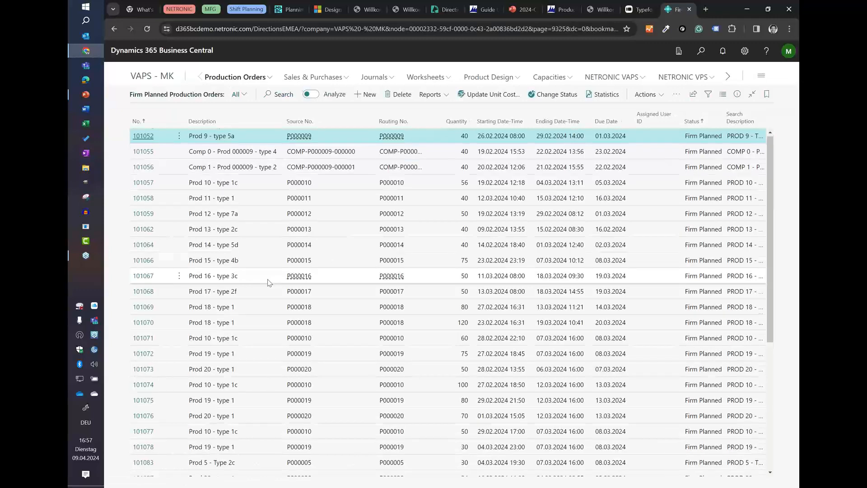
scroll(271, 280, "down", 10)
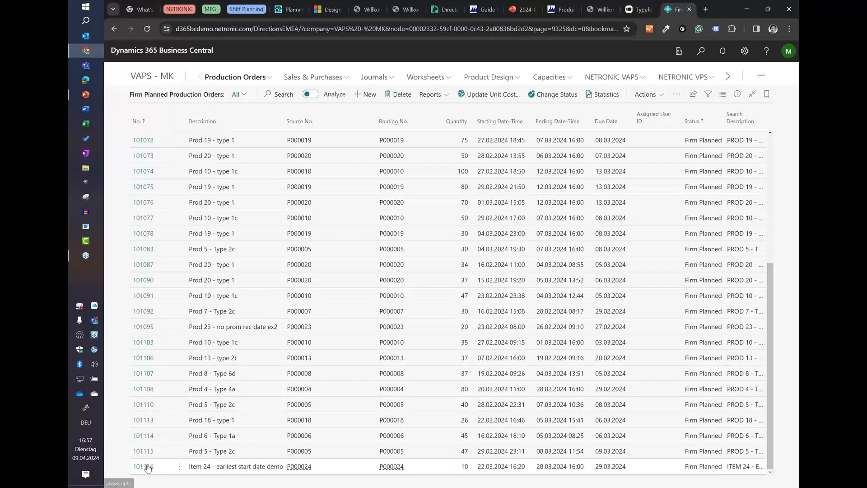
left_click(152, 467)
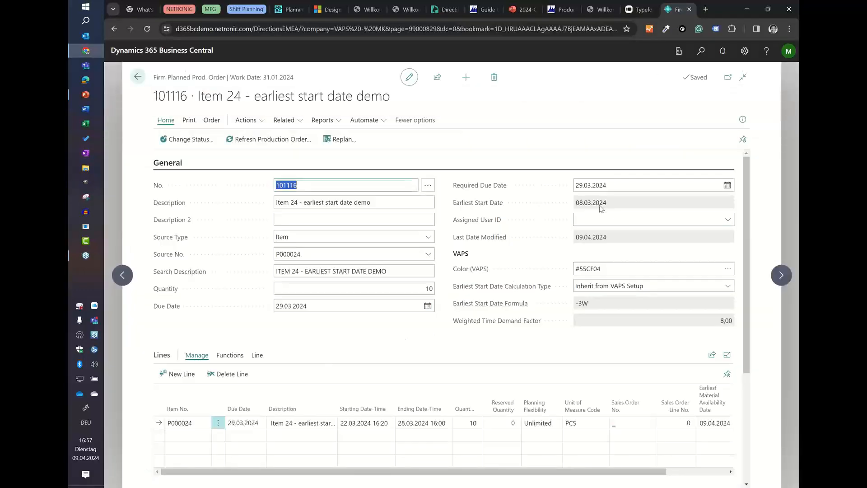
Recalculate the earliest start date of the Item 24 production order.
left_click(244, 120)
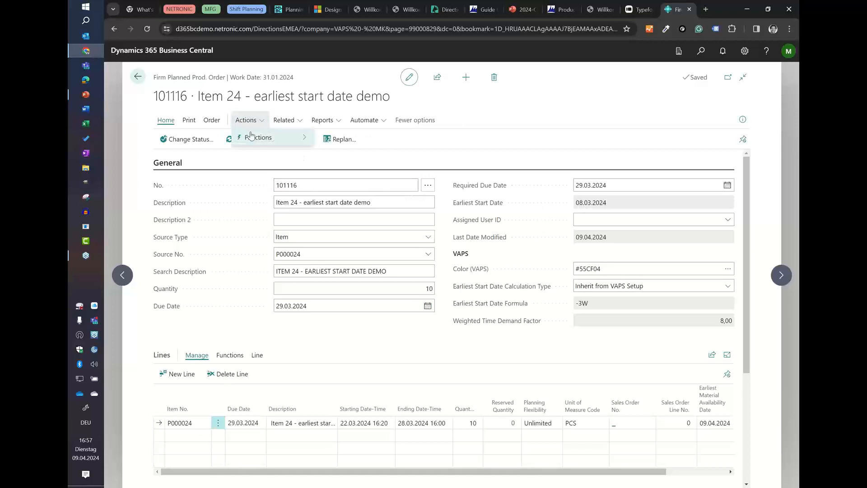
mouse_move(251, 138)
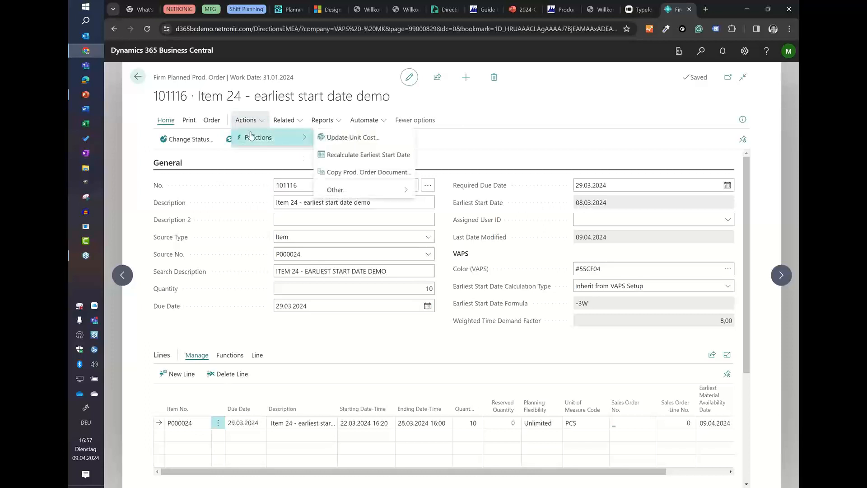
left_click(336, 155)
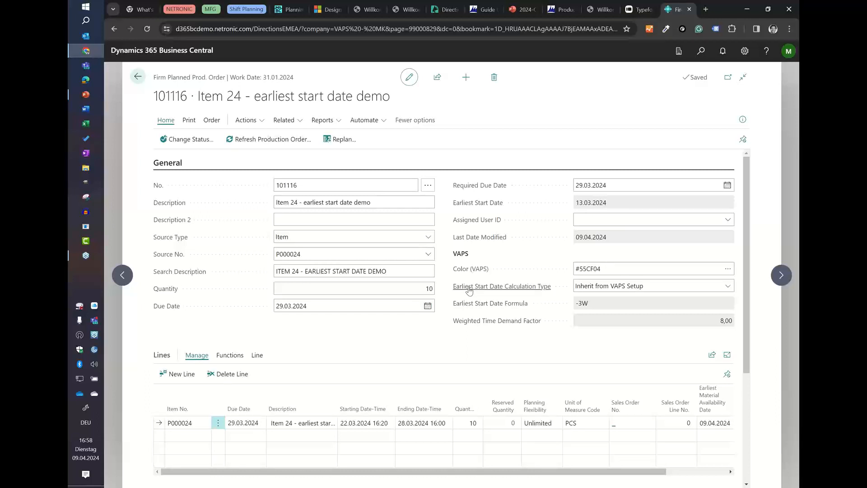
Switch the order's earliest start date calculation type to None and restore it to Inherit from VAPS Setup.
mouse_move(470, 290)
left_click(729, 285)
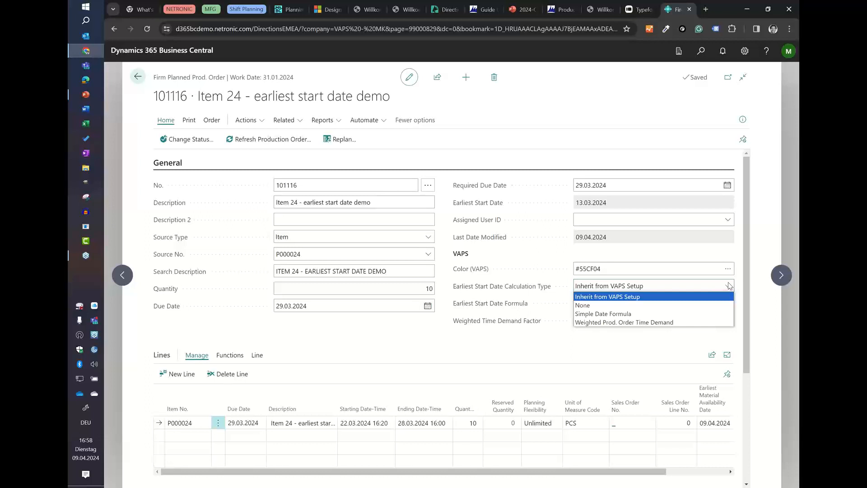
left_click(700, 305)
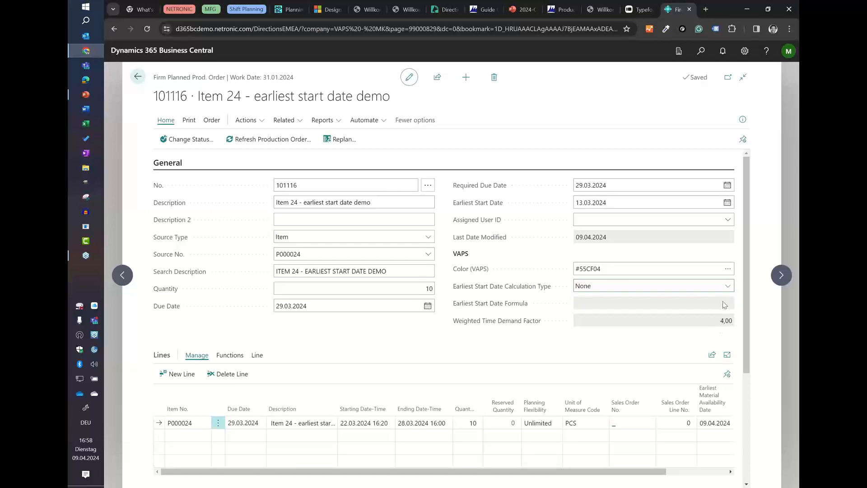
left_click(731, 287)
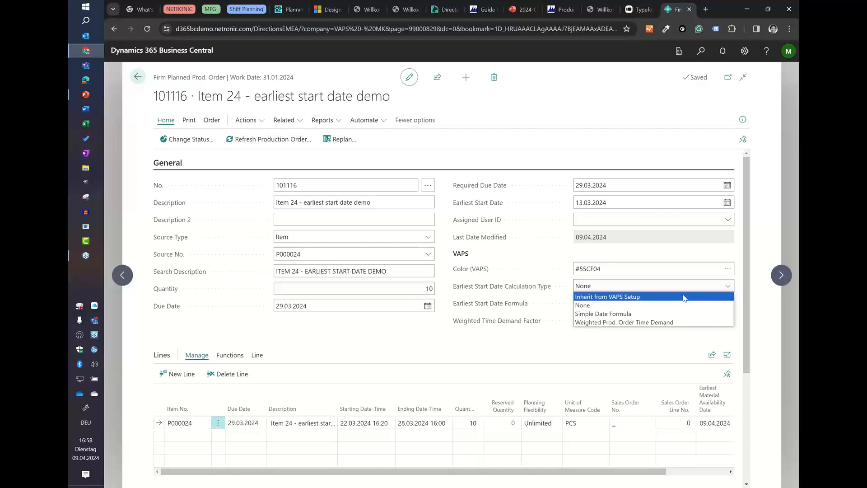
left_click(684, 296)
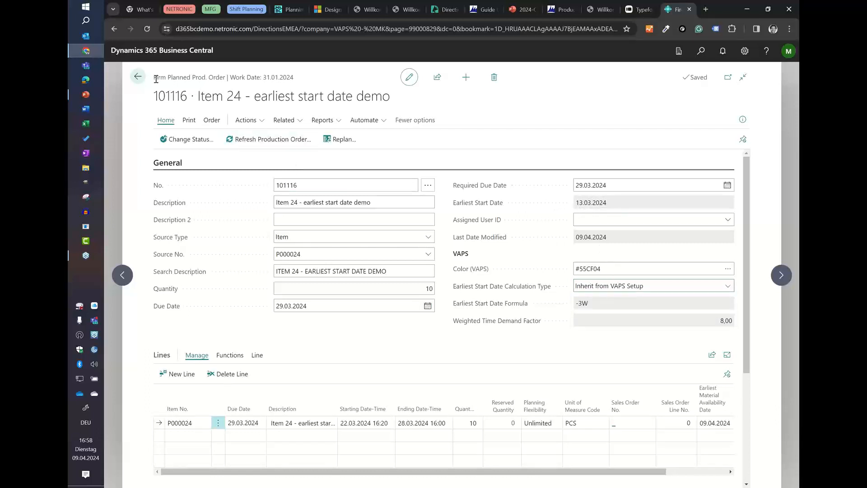
Update the simulation created on 09.04.24 16:41 and view it in the visual scheduler.
left_click(139, 78)
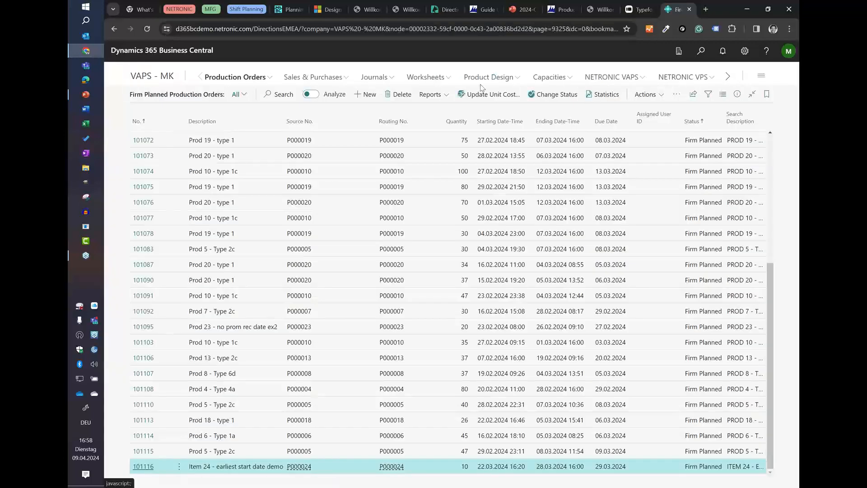
left_click(611, 78)
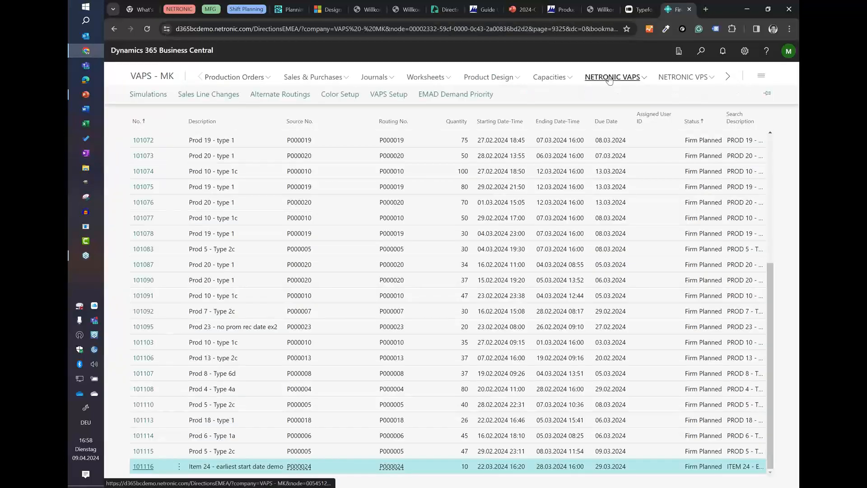
left_click(147, 94)
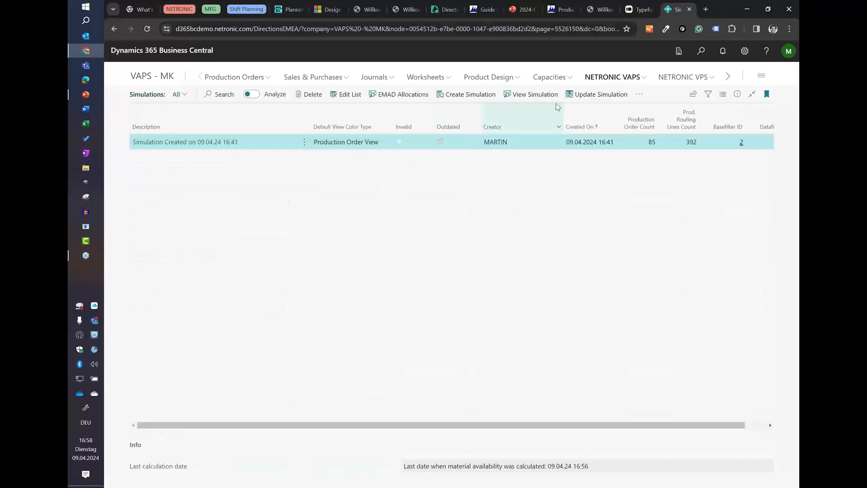
left_click(592, 94)
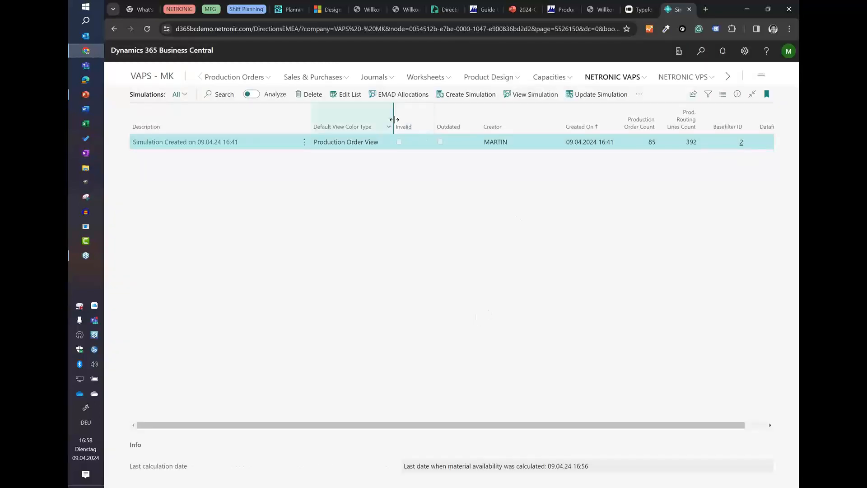
left_click(519, 98)
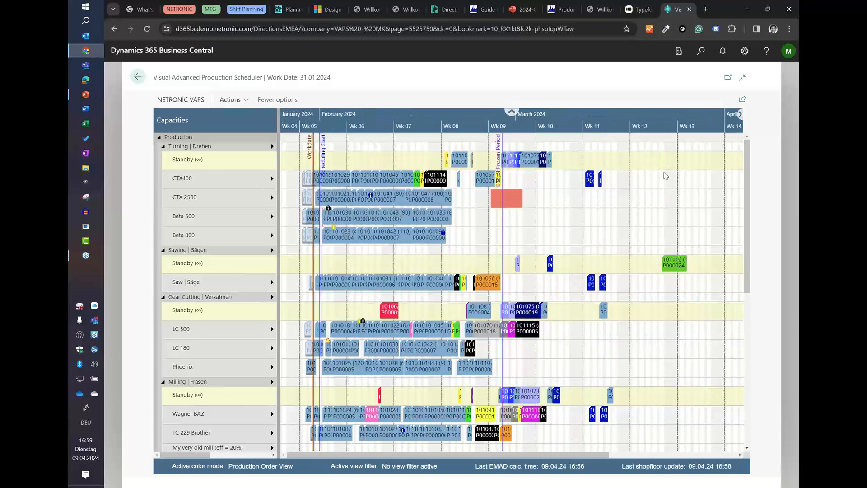
Apply the routing from the short P000024 operation on the Turning standby row and inspect the dates of its scheduled operations.
scroll(660, 158, "up", 3)
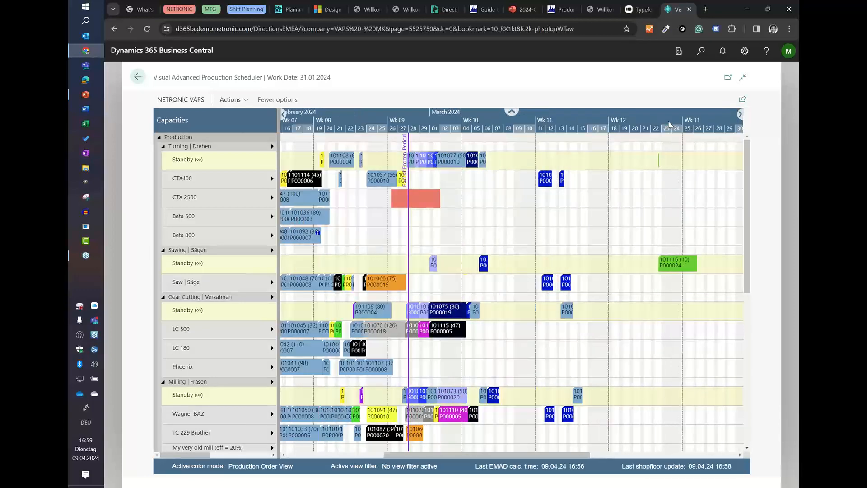
scroll(655, 163, "up", 1)
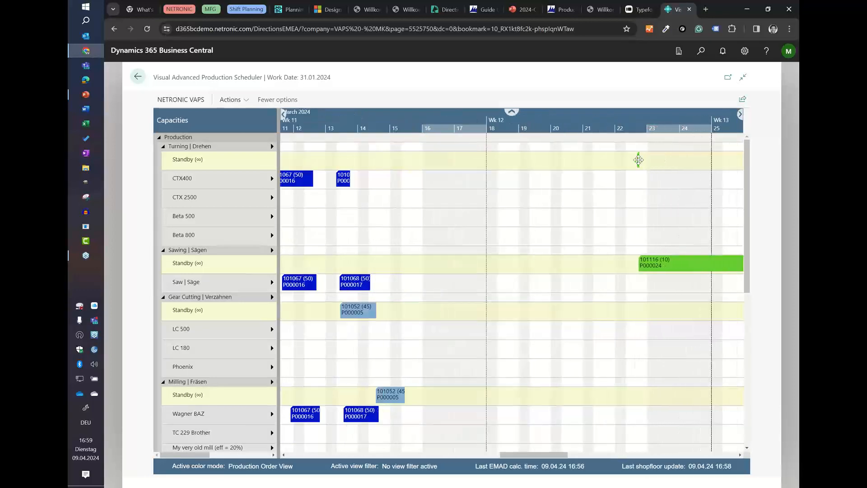
right_click(639, 160)
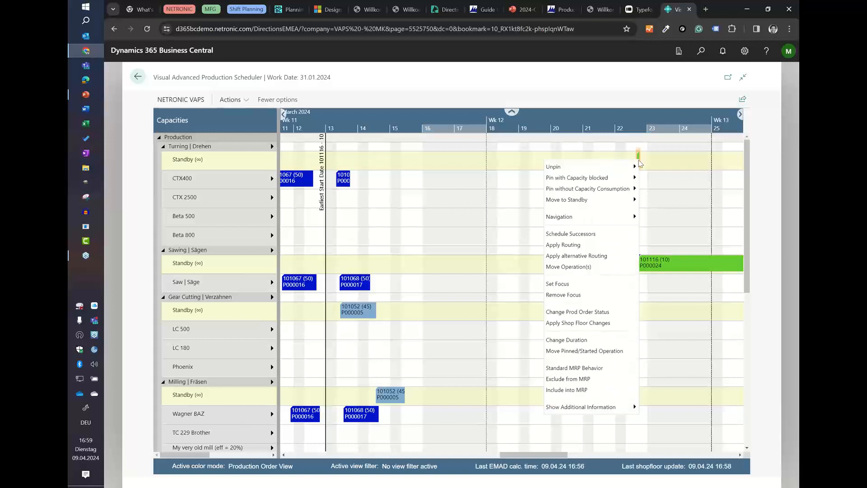
left_click(604, 239)
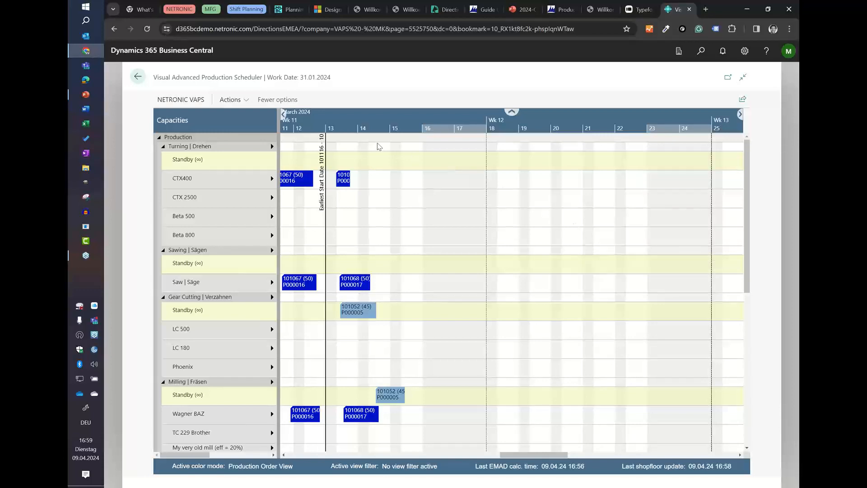
scroll(376, 123, "down", 5)
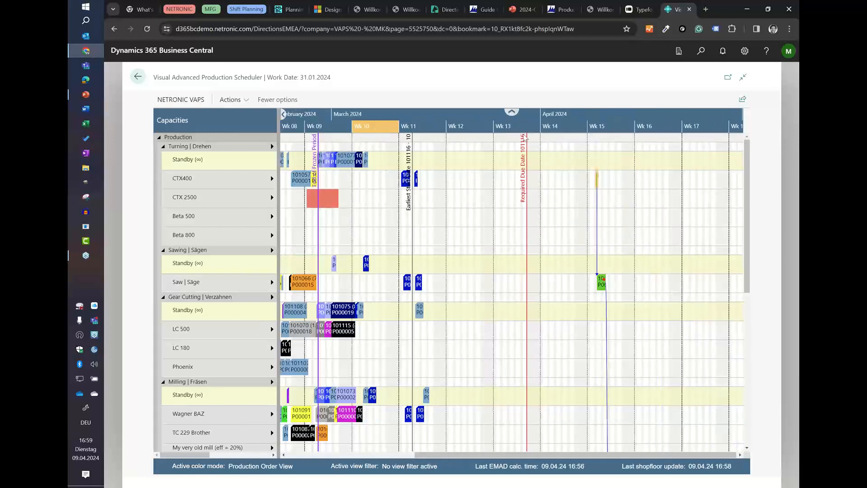
scroll(620, 130, "up", 5)
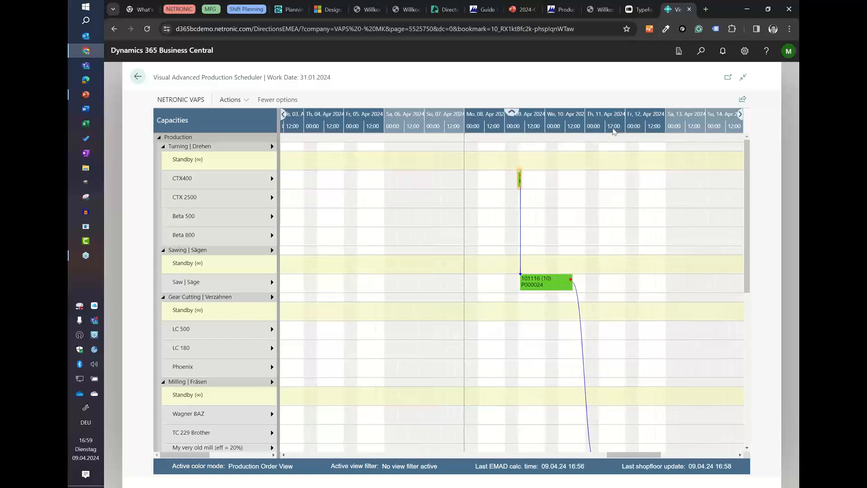
scroll(614, 131, "up", 2)
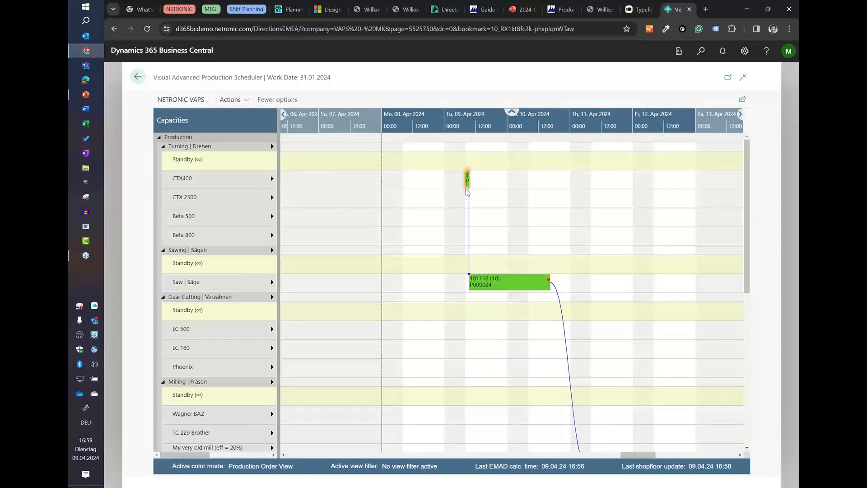
scroll(461, 125, "down", 5)
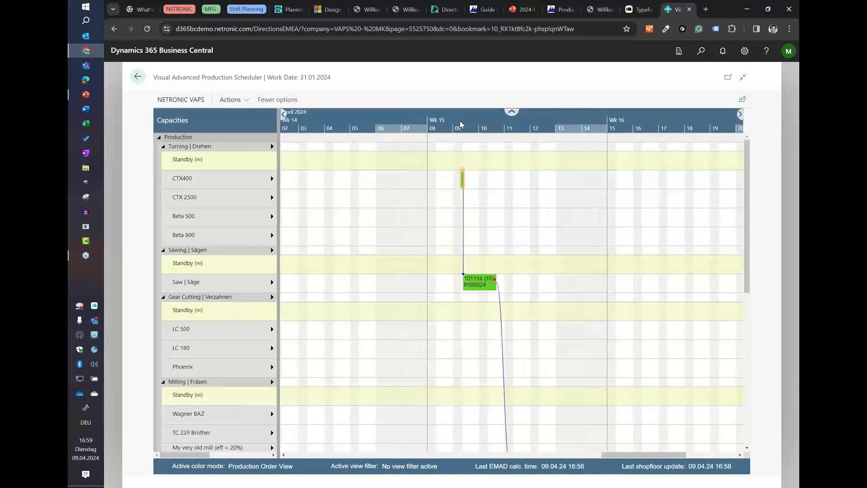
Clear the existing earliest material availability data and recalculate the EMAD allocations based on the current work date.
scroll(406, 124, "down", 3)
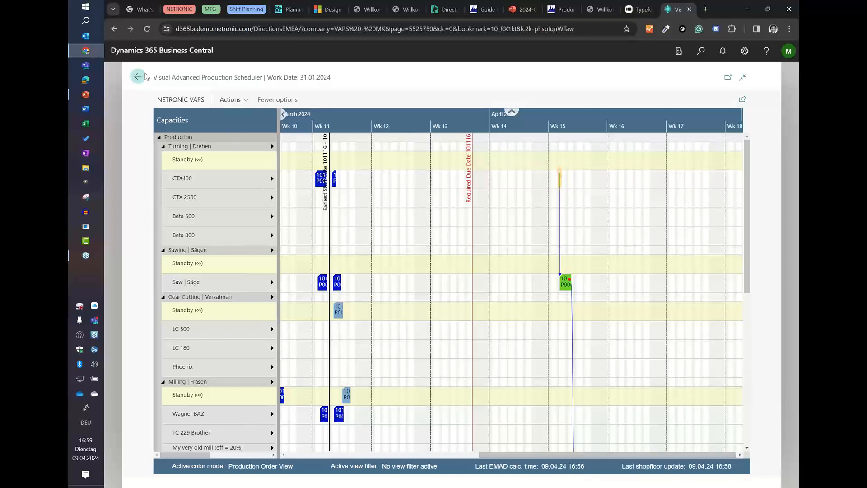
left_click(139, 77)
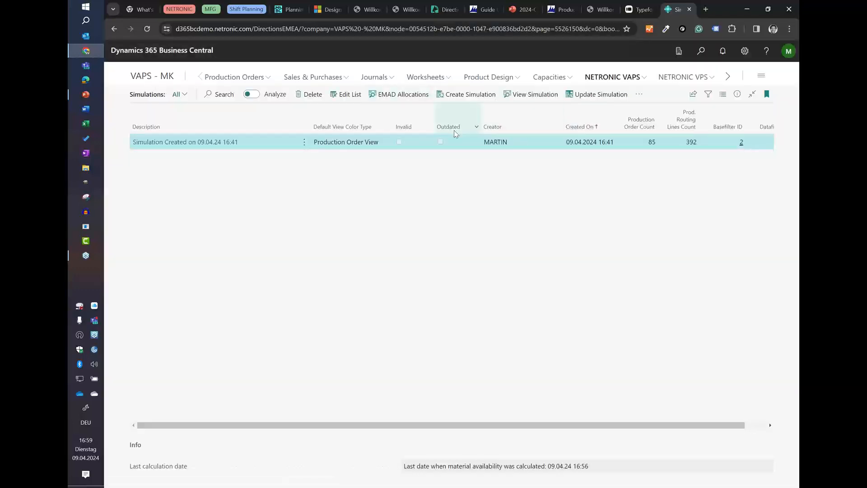
left_click(400, 95)
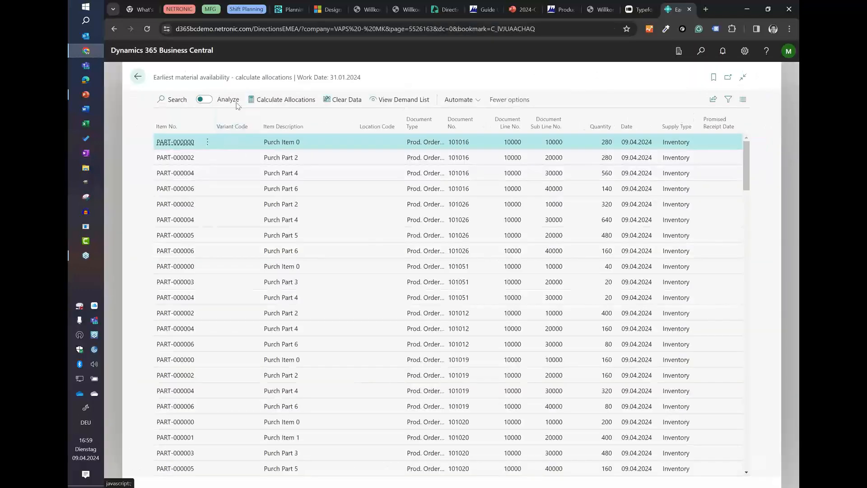
left_click(342, 100)
left_click(277, 101)
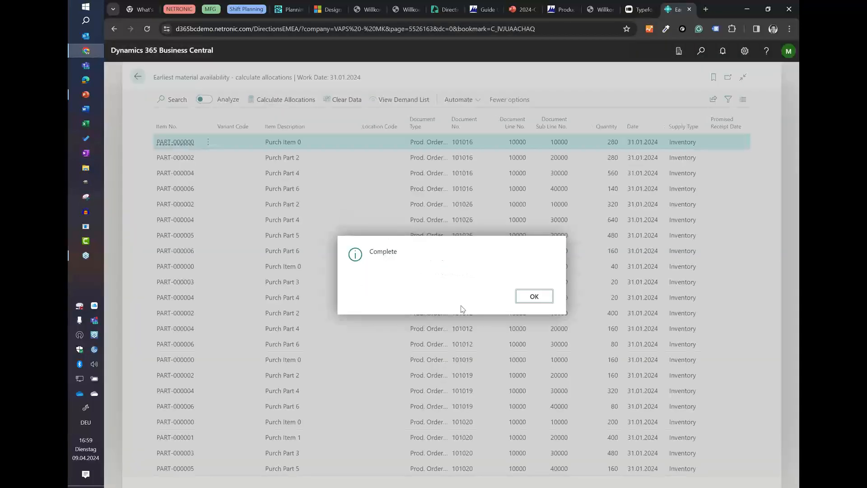
left_click(532, 299)
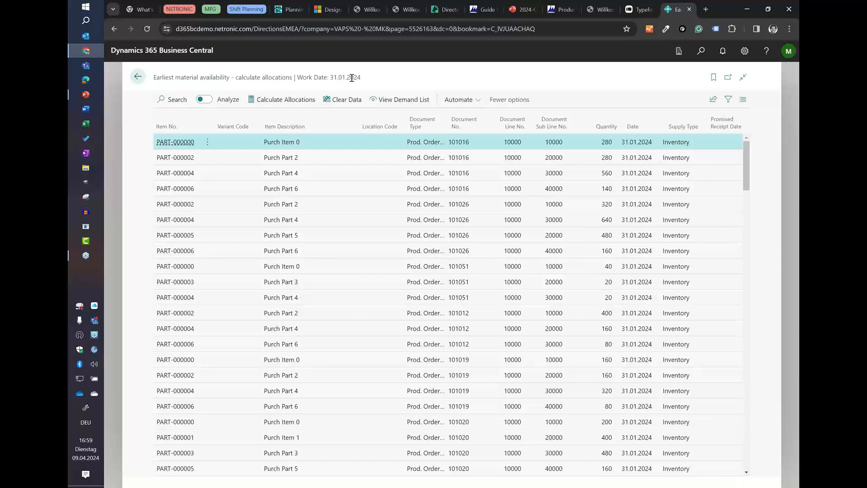
left_click(139, 77)
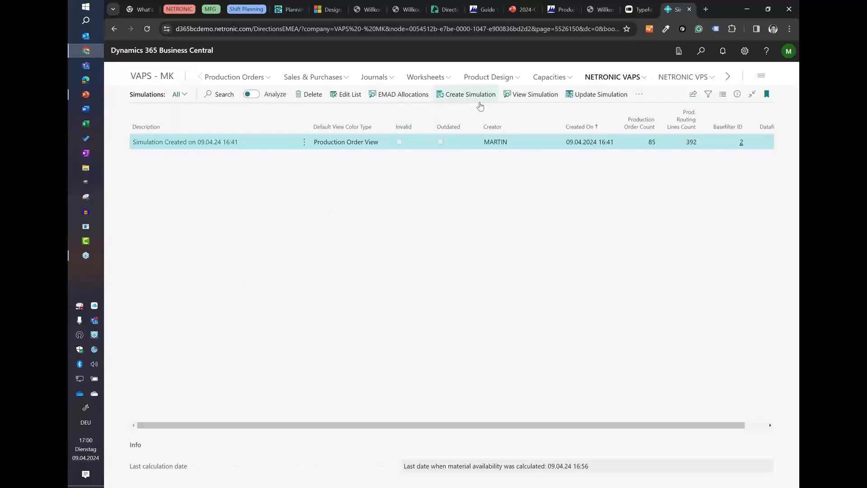
Create a new simulation with the last used options and filters and view it in the visual scheduler.
left_click(459, 95)
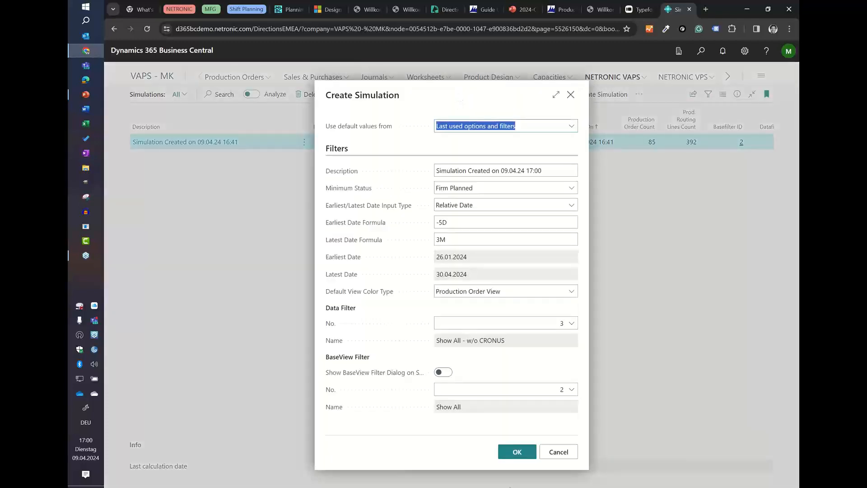
left_click(510, 453)
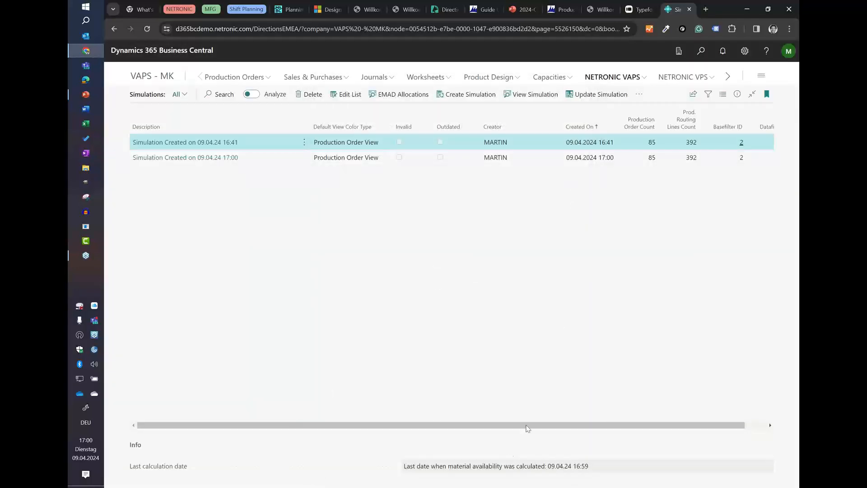
left_click(549, 162)
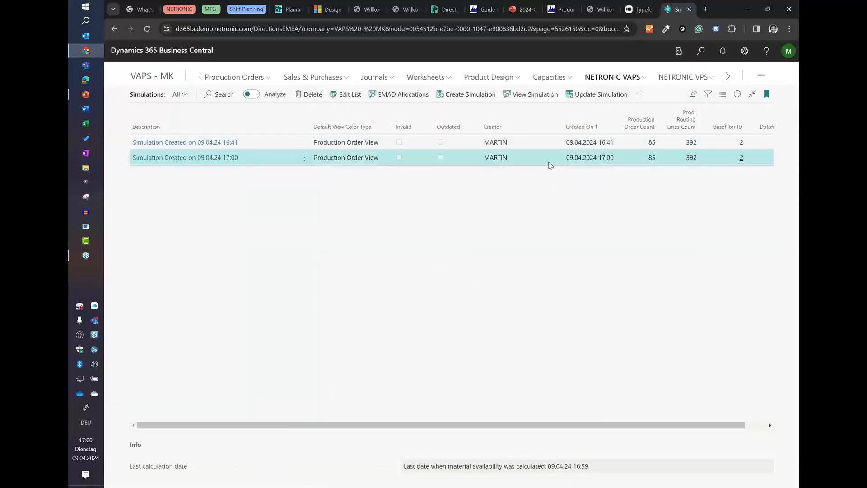
left_click(510, 95)
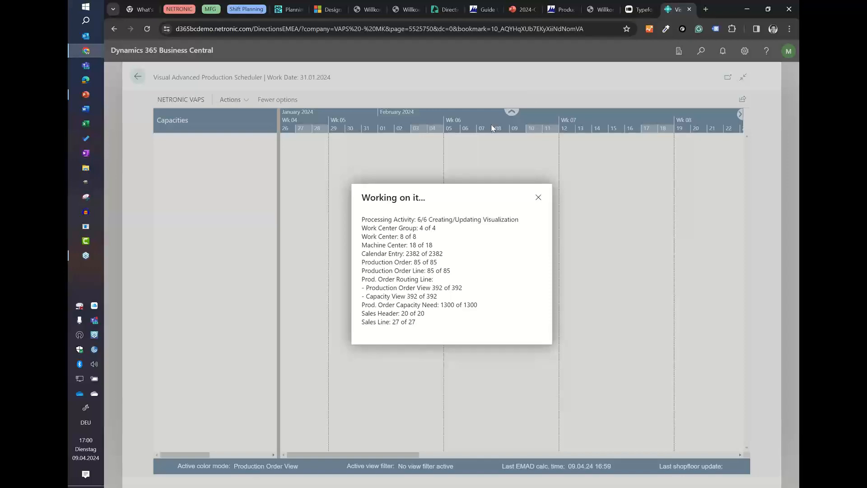
Locate production order 101116 in March 2024 and apply the routing from its short P000024 operation on the Turning standby row.
scroll(491, 125, "down", 4)
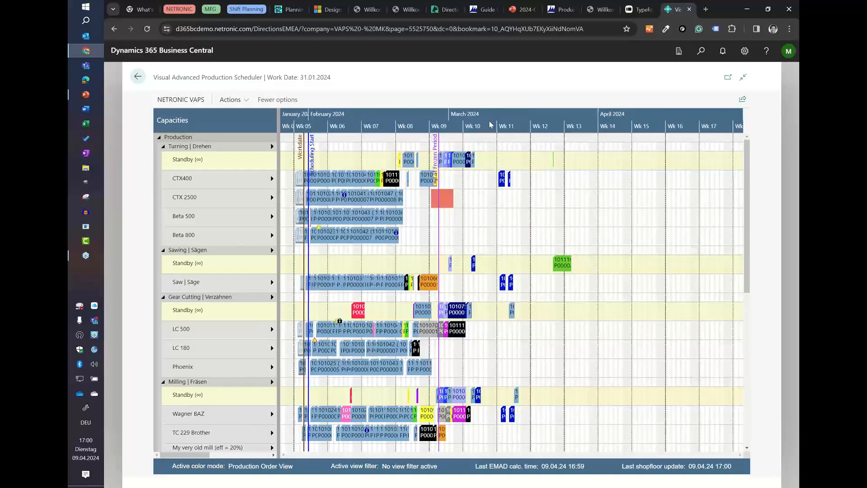
left_click(563, 264)
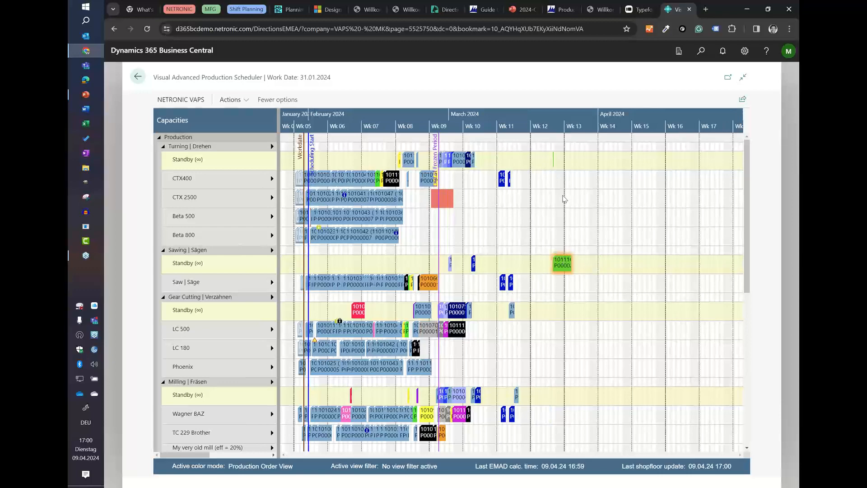
left_click(560, 114)
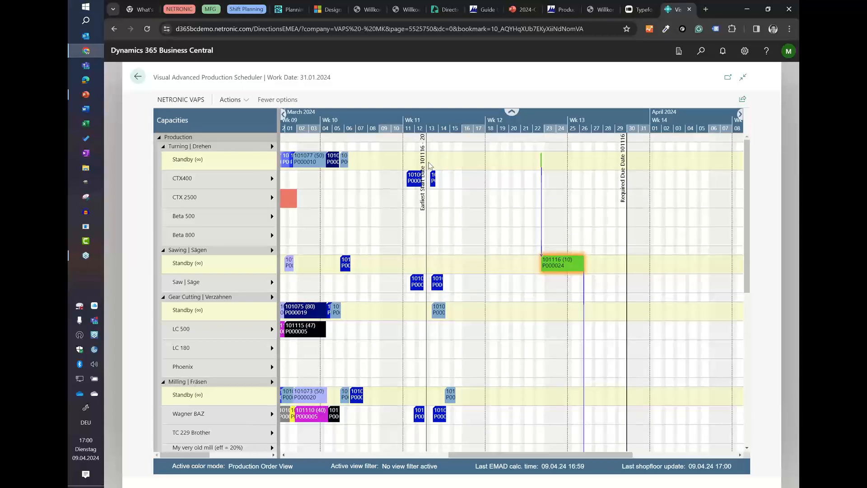
scroll(550, 131, "up", 3)
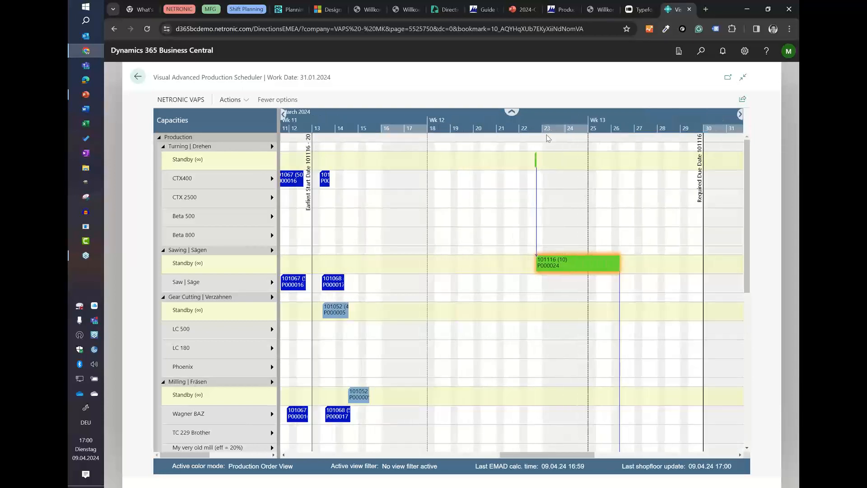
right_click(536, 161)
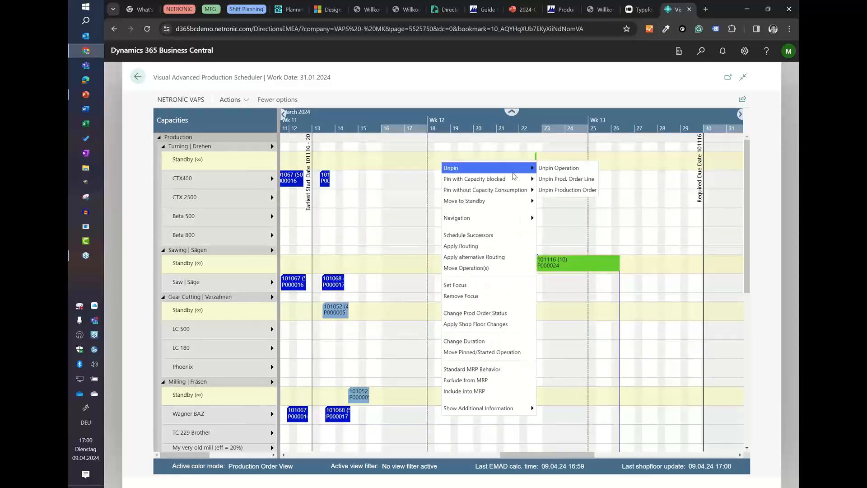
left_click(502, 246)
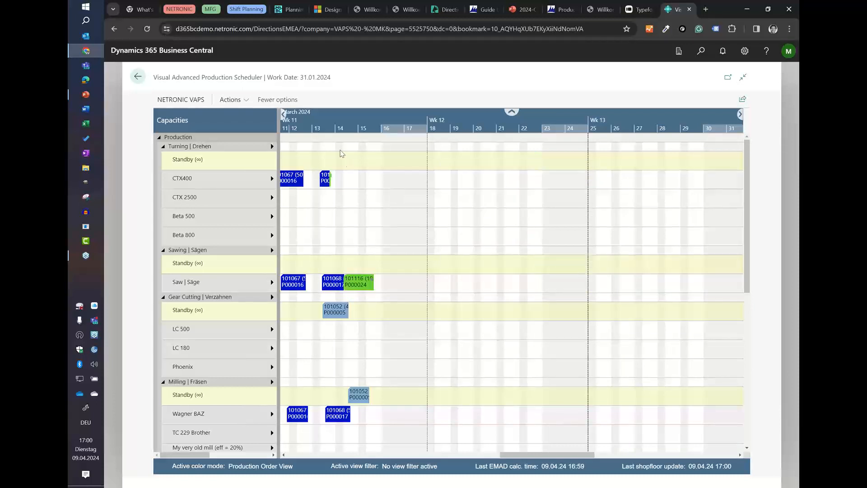
Examine the scheduled operations of order 101116 on CTX400, the saw and Assembly Team 1 against its earliest start date.
scroll(333, 130, "up", 3)
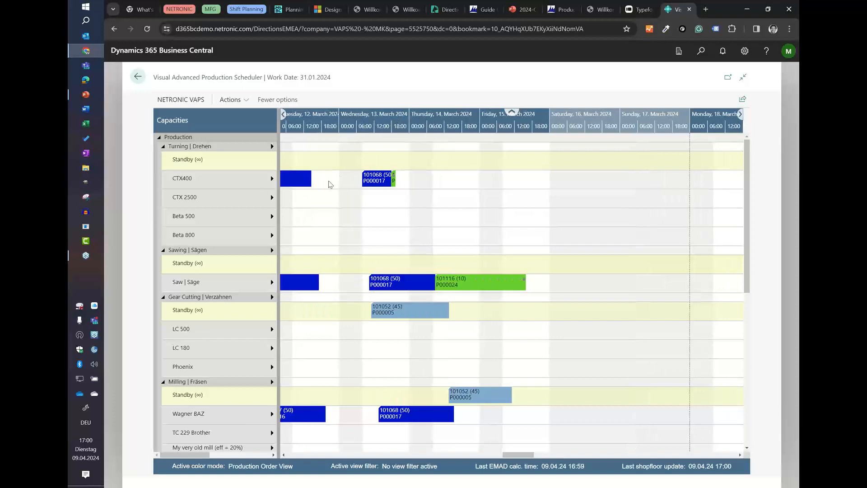
scroll(342, 148, "left", 3)
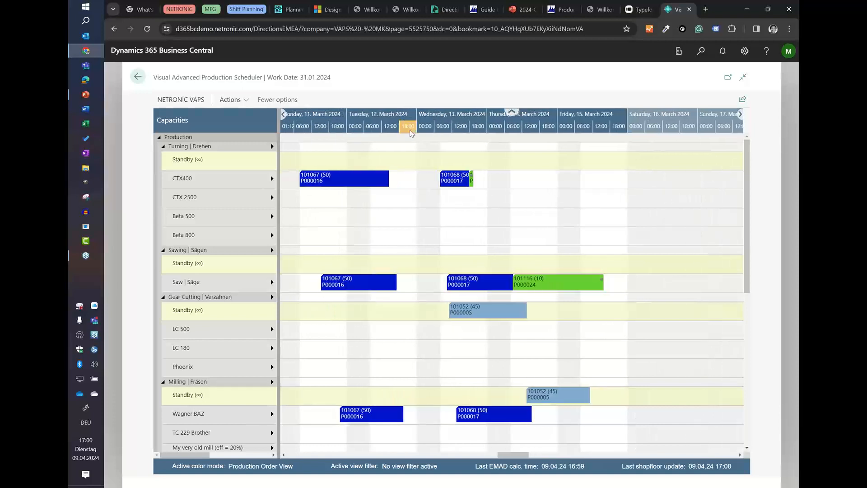
left_click(471, 181)
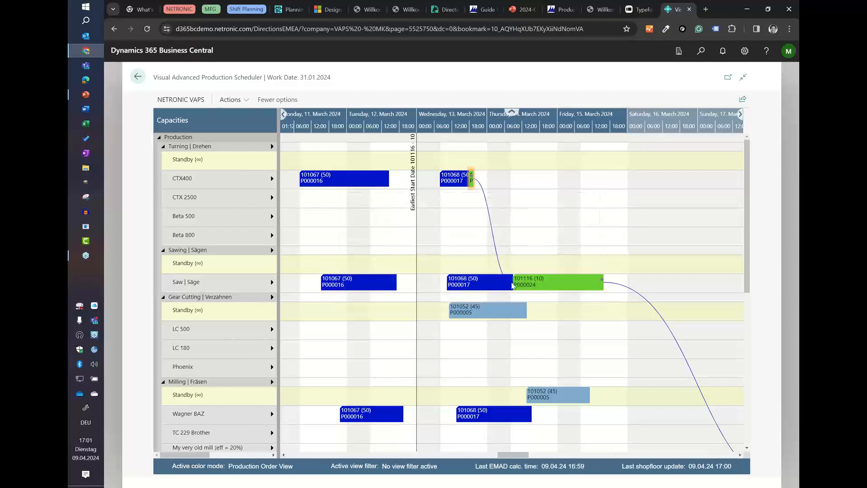
scroll(585, 124, "down", 2)
scroll(586, 124, "down", 3)
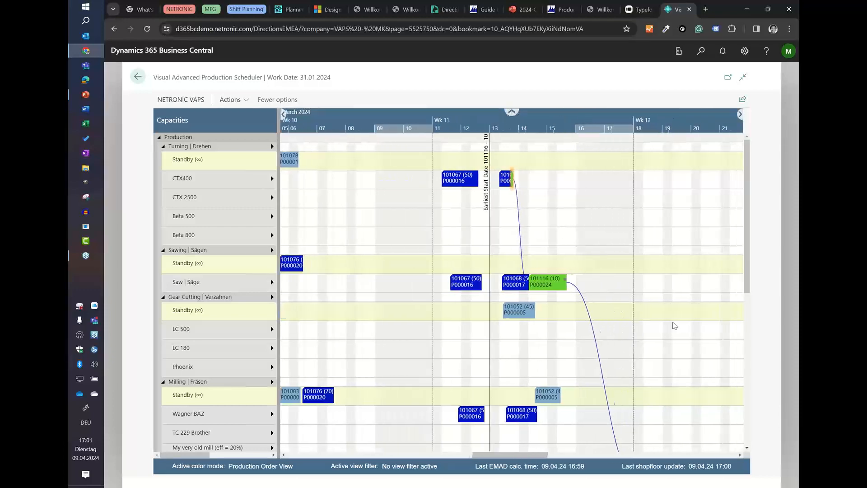
scroll(674, 325, "down", 3)
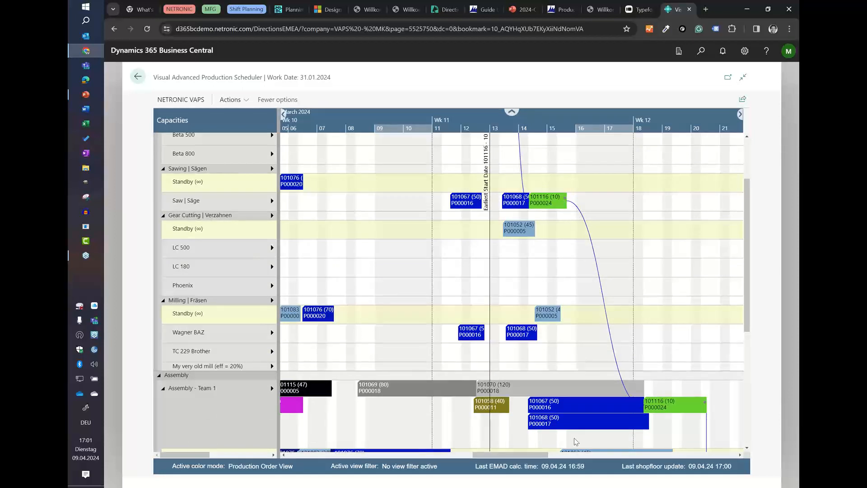
scroll(586, 323, "up", 3)
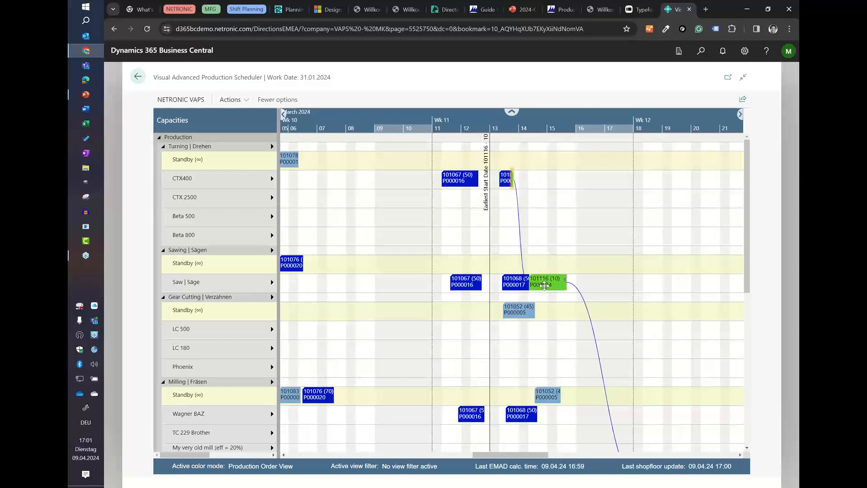
mouse_move(545, 286)
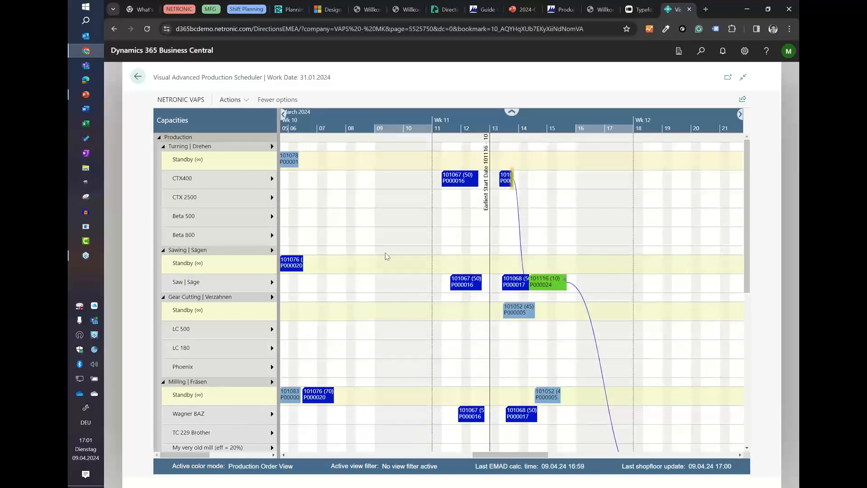
Switch to the PowerPoint webinar presentation, start the slide show and advance to the Summer release 2024 preview slide.
left_click(86, 94)
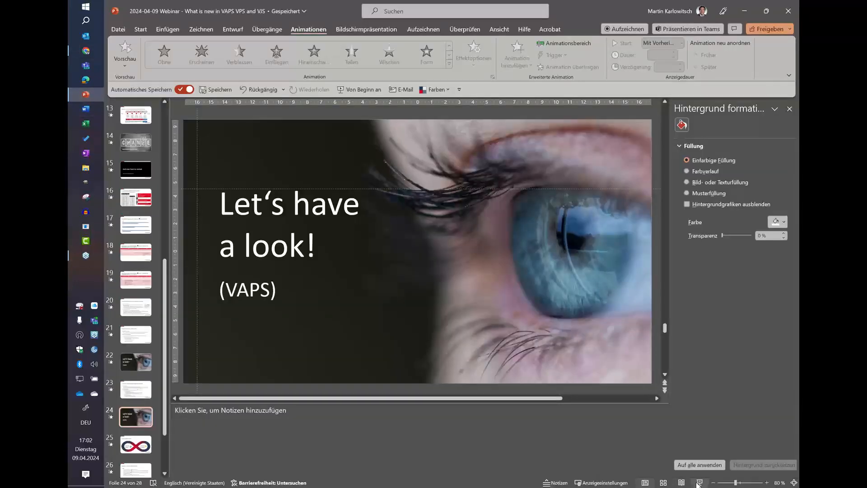
left_click(700, 482)
key("Right")
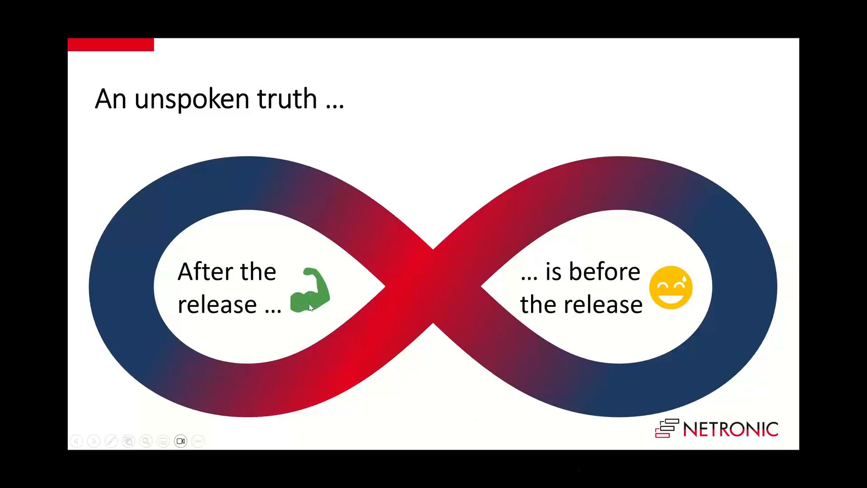
left_click(570, 281)
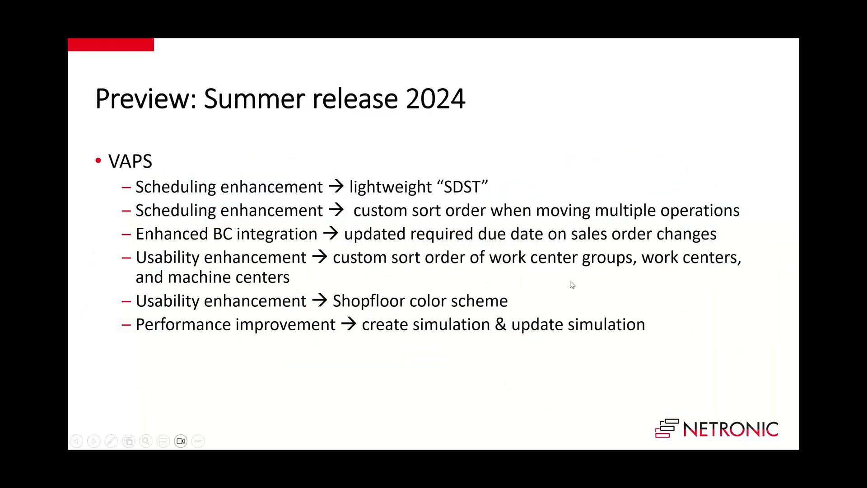